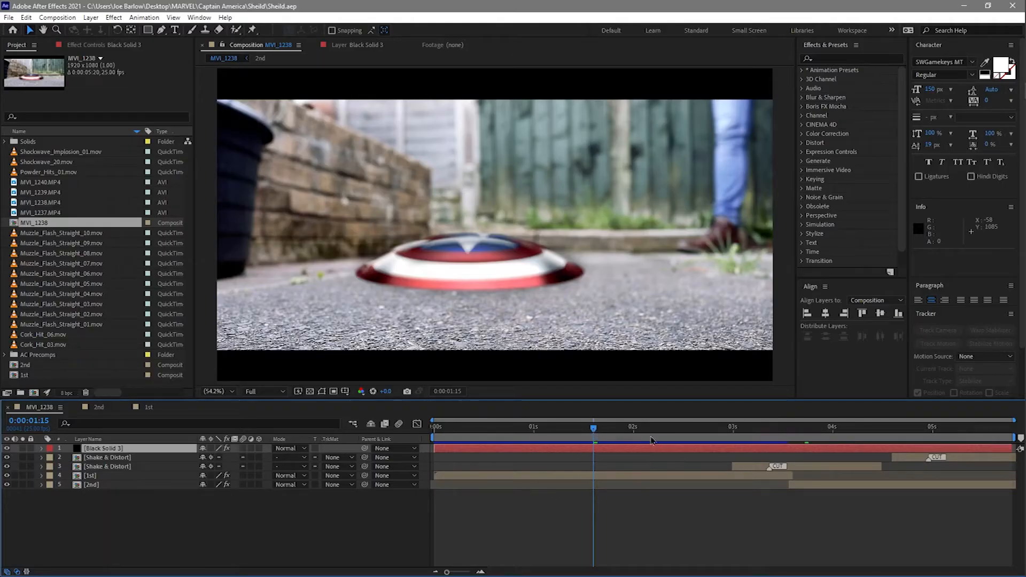
Step: Review the footage in the MVI_1238 composition from start to end, and open the 1st precomp
{"action": "left_click_drag", "start_coordinate": [603, 437], "coordinate": [852, 437]}
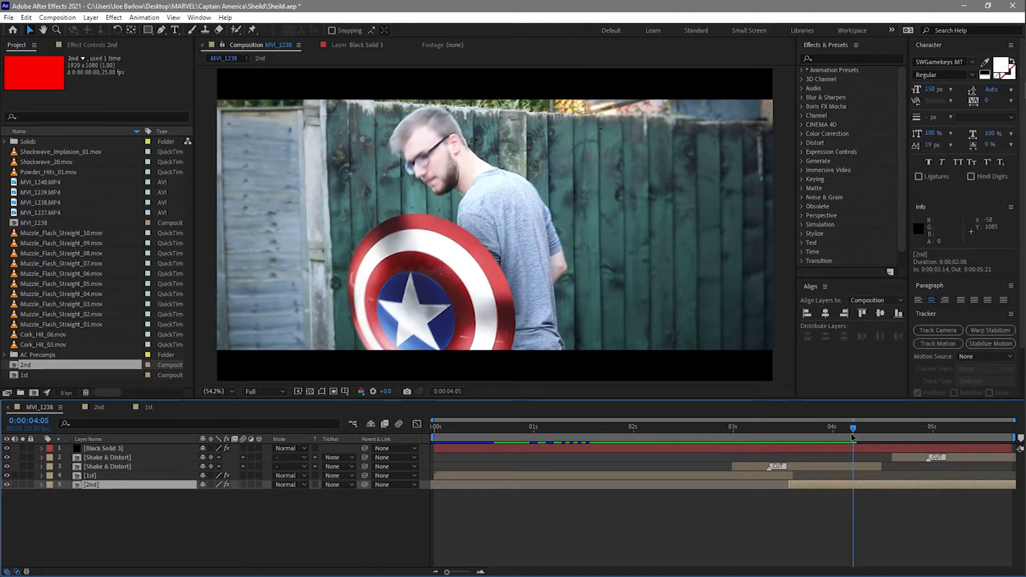
{"action": "left_click_drag", "start_coordinate": [854, 437], "coordinate": [497, 460]}
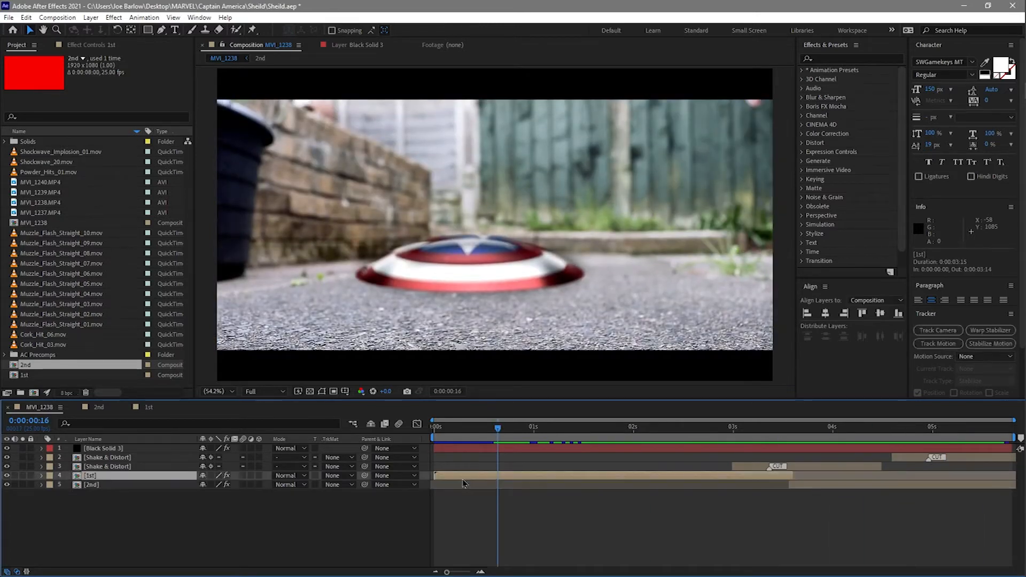
{"action": "double_click", "coordinate": [463, 476]}
Step: Examine the MVI_1239.MP4 footage in the 1st precomp, focusing on the stamping foot between about 3:02 and 3:10
{"action": "left_click_drag", "start_coordinate": [500, 440], "coordinate": [742, 449]}
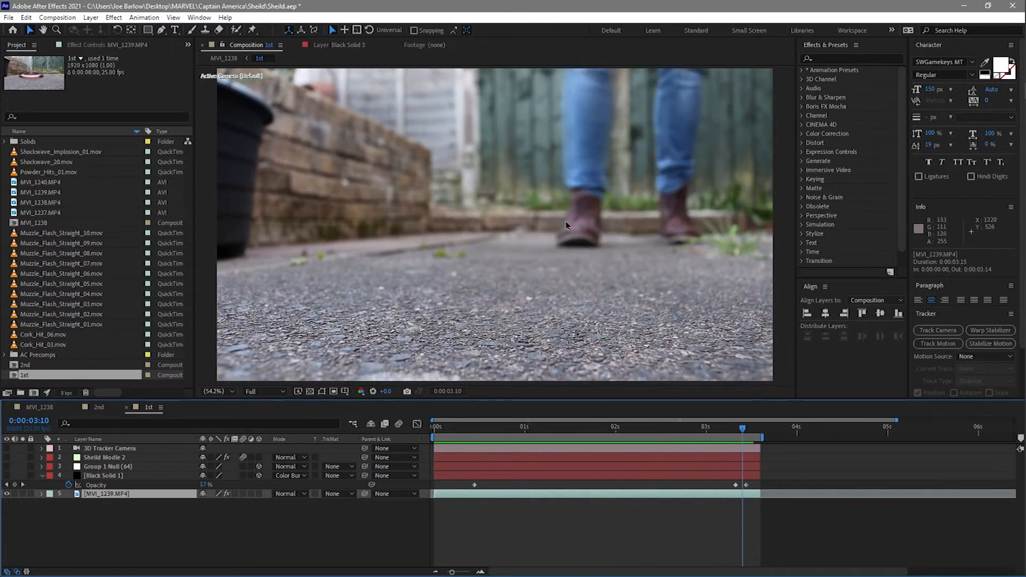
{"action": "left_click_drag", "start_coordinate": [752, 435], "coordinate": [728, 428]}
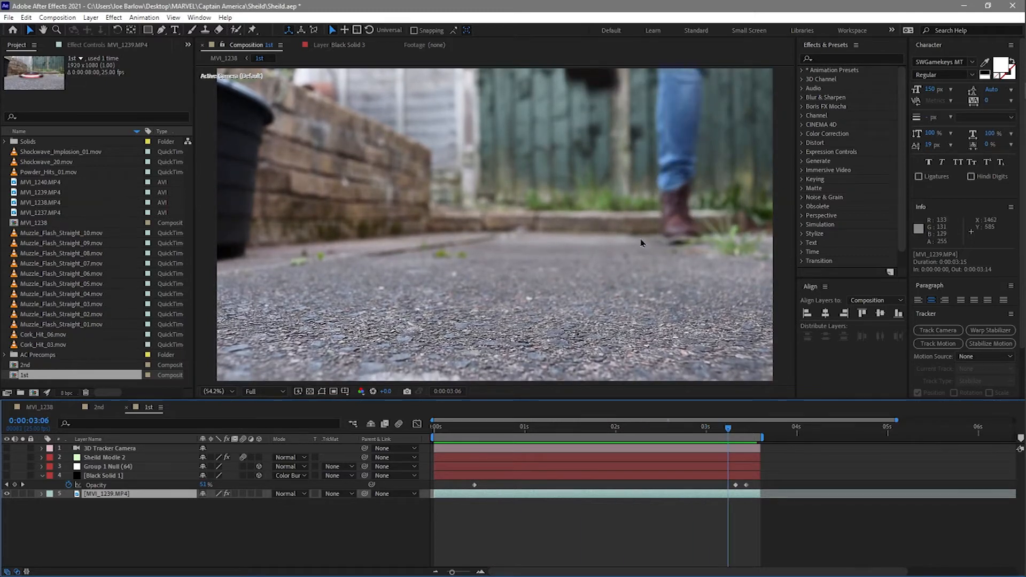
{"action": "mouse_move", "coordinate": [735, 424]}
{"action": "left_mouse_down"}
{"action": "mouse_move", "coordinate": [510, 419]}
{"action": "mouse_move", "coordinate": [732, 430]}
{"action": "left_mouse_up"}
{"action": "mouse_move", "coordinate": [726, 432]}
{"action": "left_mouse_down"}
{"action": "mouse_move", "coordinate": [522, 428]}
{"action": "mouse_move", "coordinate": [732, 428]}
{"action": "left_mouse_up"}
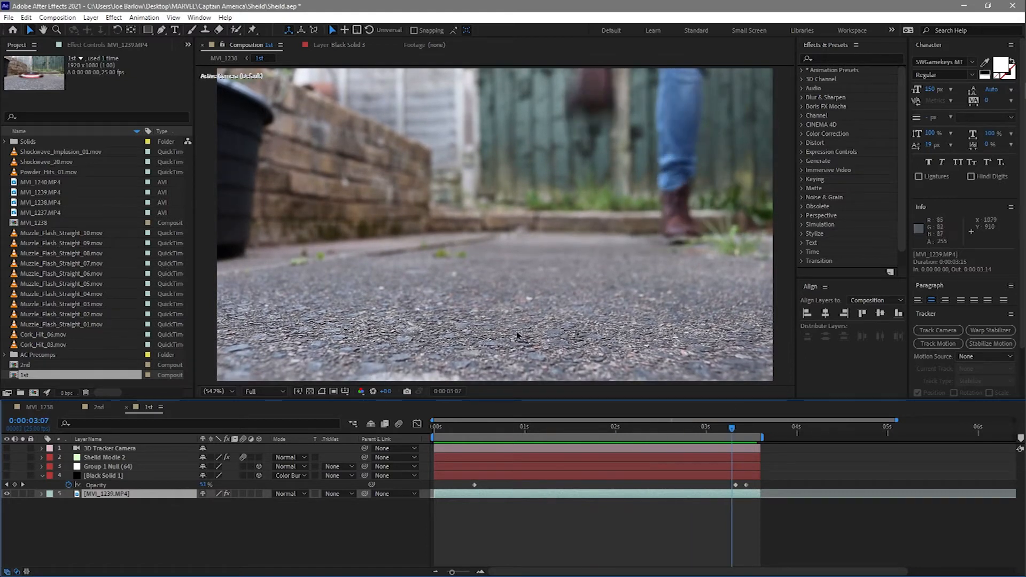
{"action": "left_click", "coordinate": [738, 431]}
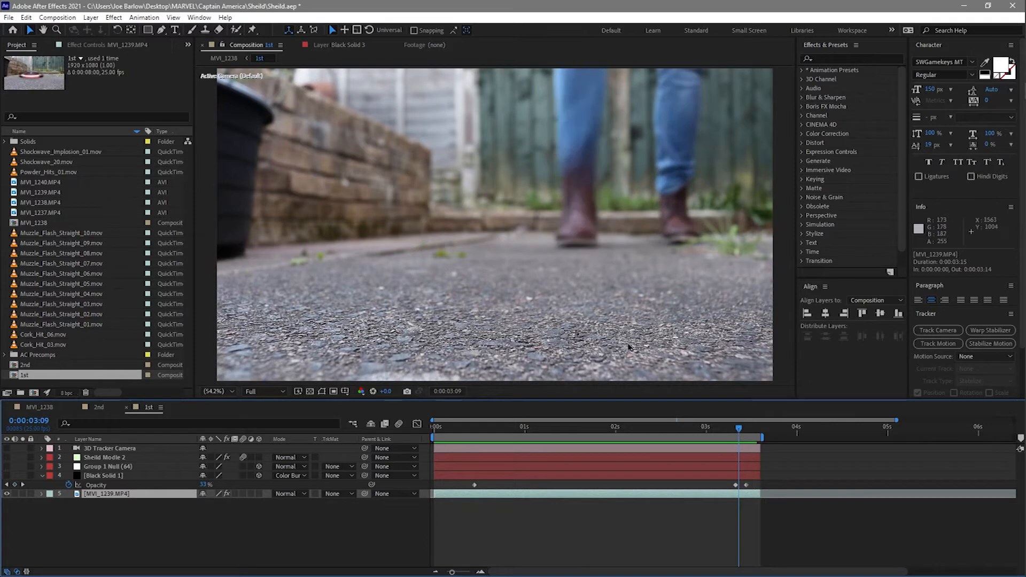
{"action": "left_click_drag", "start_coordinate": [738, 432], "coordinate": [591, 378]}
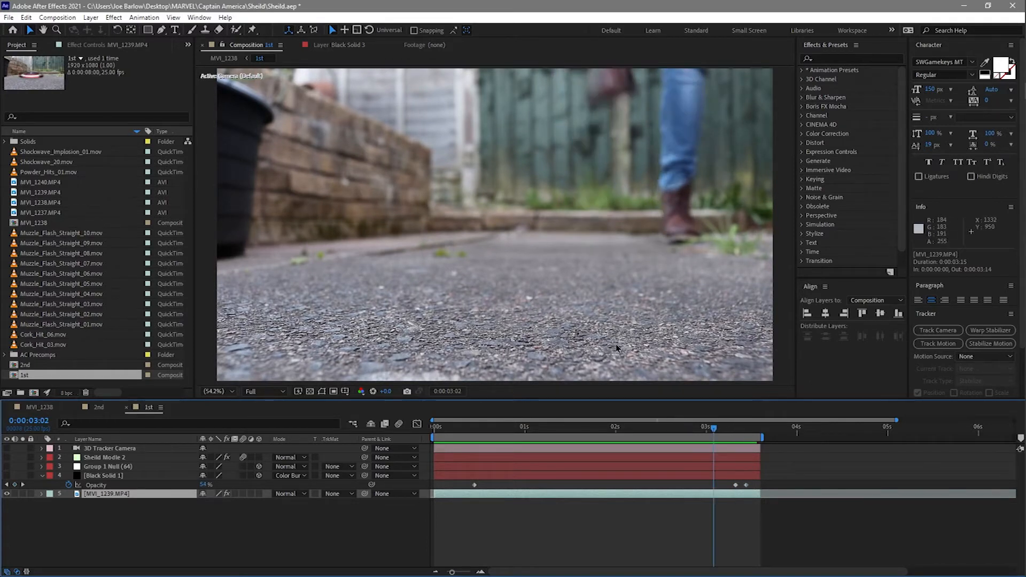
{"action": "left_click_drag", "start_coordinate": [737, 429], "coordinate": [582, 270]}
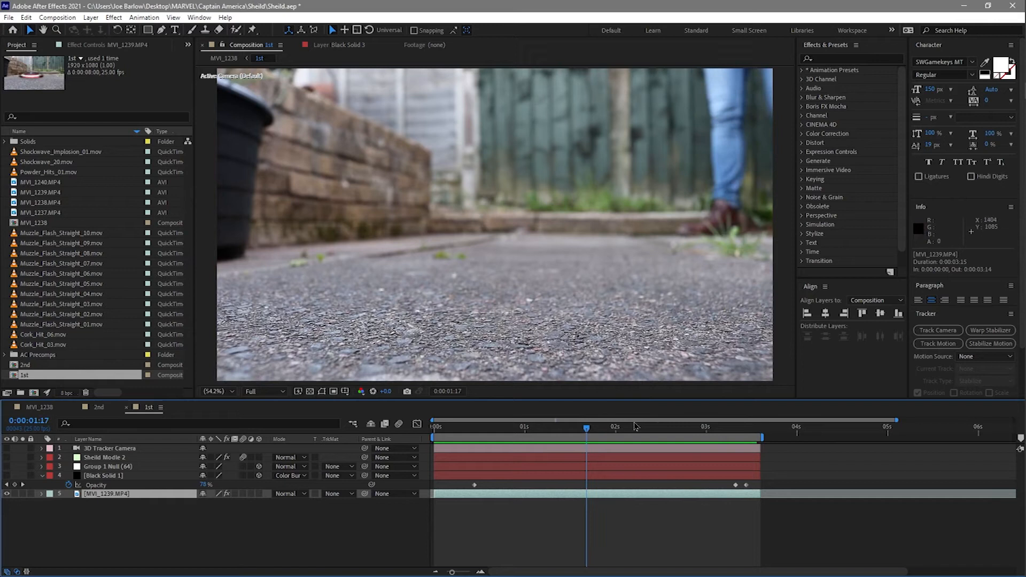
{"action": "left_click_drag", "start_coordinate": [576, 430], "coordinate": [692, 436]}
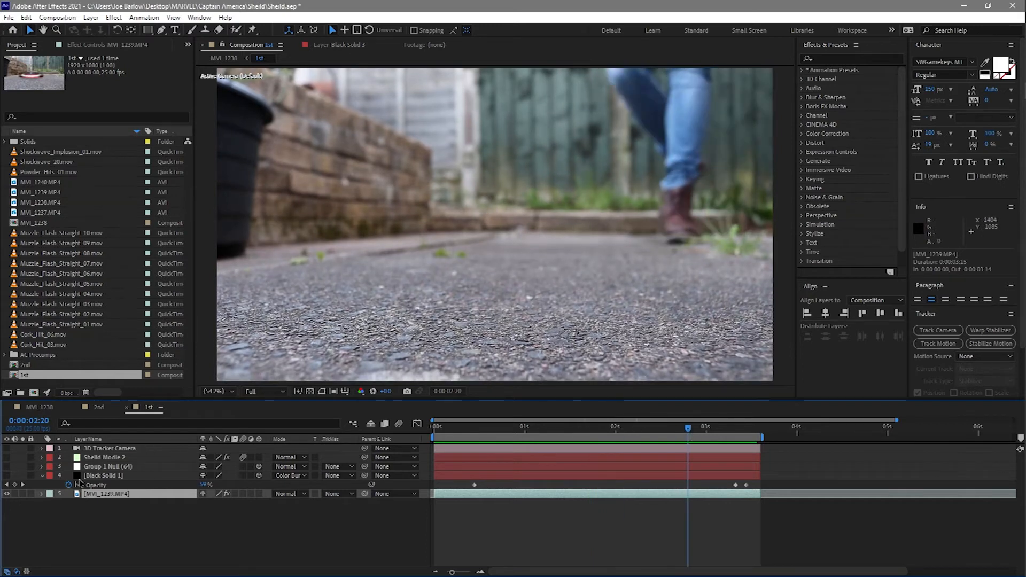
Step: Select the Sheild Modle 2 layer and make it visible over the footage
{"action": "left_click", "coordinate": [99, 519]}
{"action": "left_click", "coordinate": [110, 477]}
{"action": "left_click", "coordinate": [84, 510]}
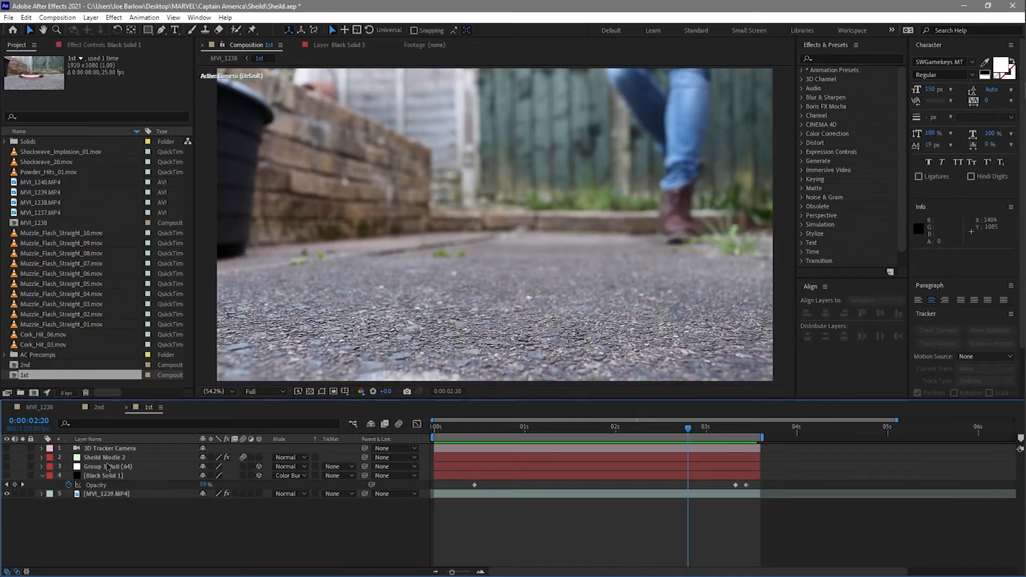
{"action": "left_click", "coordinate": [104, 458]}
{"action": "left_click", "coordinate": [7, 458]}
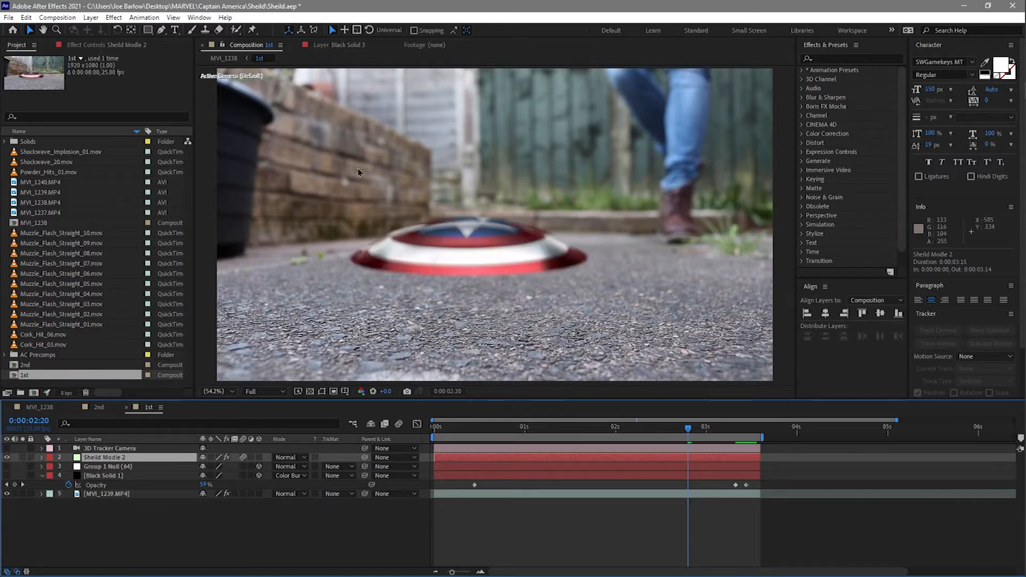
Step: Show the shield layer's effects, disable its Camera Lens Blur and open the Element Scene Setup
{"action": "left_click", "coordinate": [91, 45]}
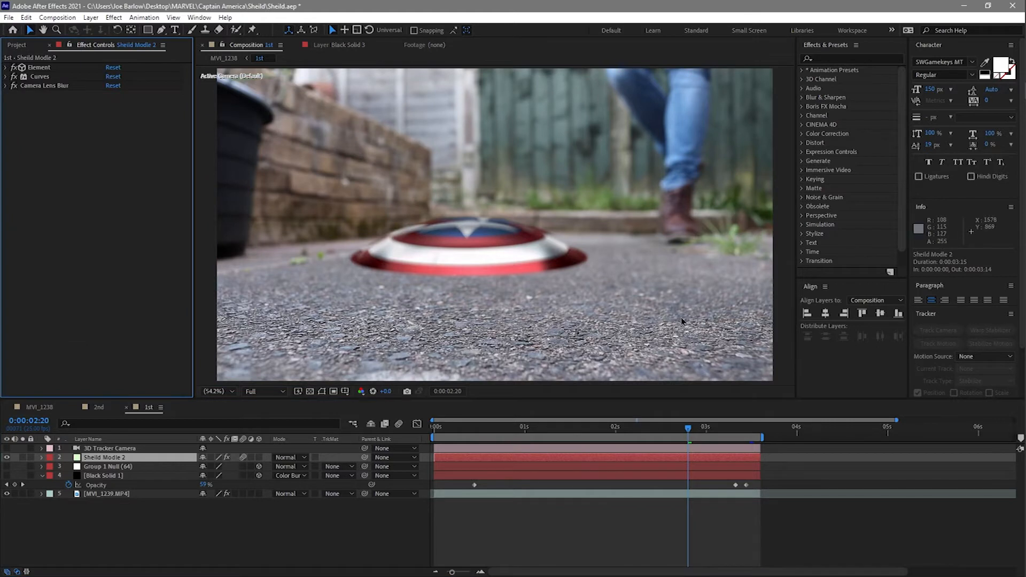
{"action": "left_click", "coordinate": [14, 85]}
{"action": "left_click", "coordinate": [35, 68]}
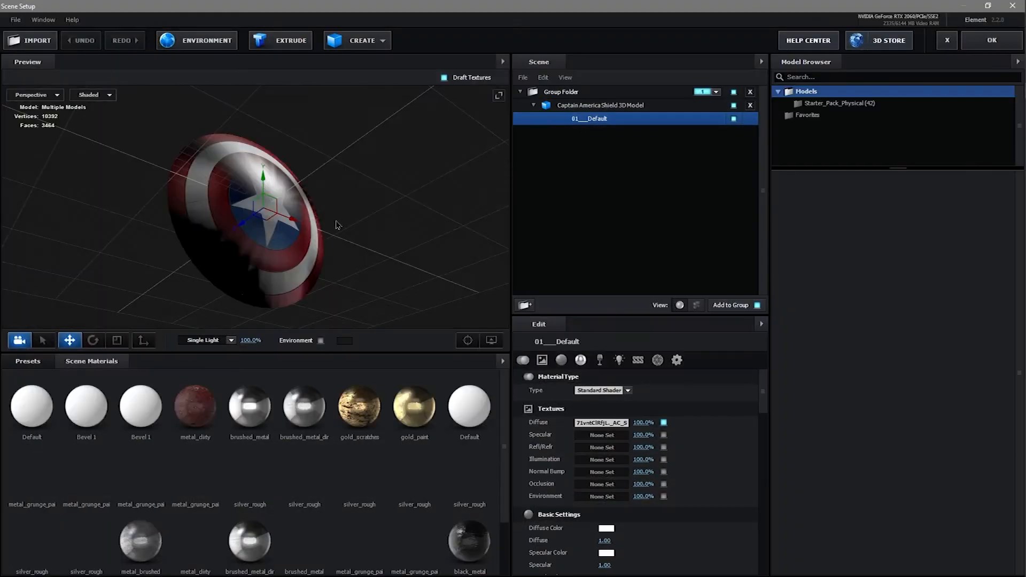
Step: Examine the textured Captain America shield model from the front, side and back in the Scene Setup preview
{"action": "left_click_drag", "start_coordinate": [207, 251], "coordinate": [361, 271]}
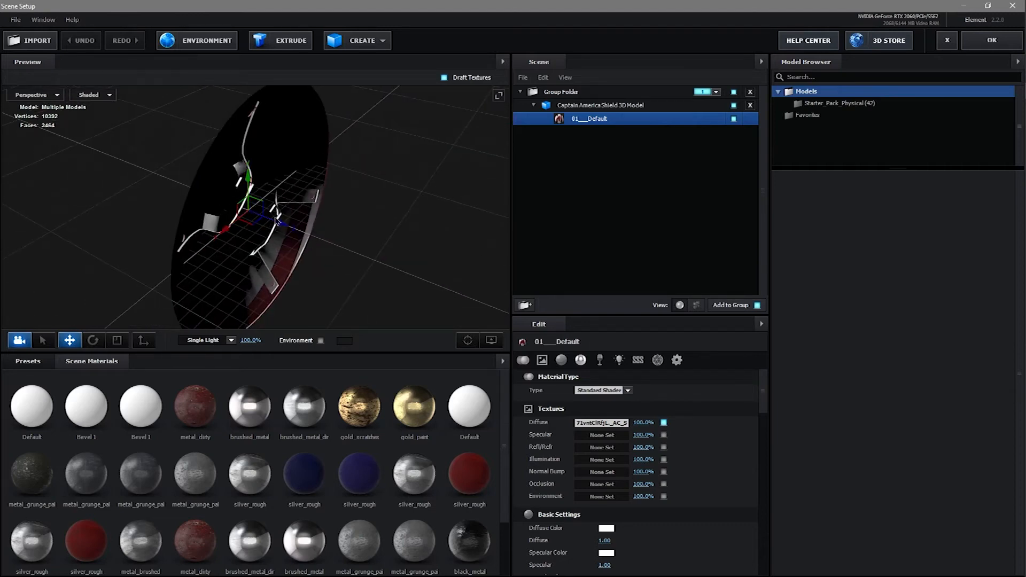
{"action": "scroll", "coordinate": [274, 219], "scroll_direction": "up", "scroll_amount": 4}
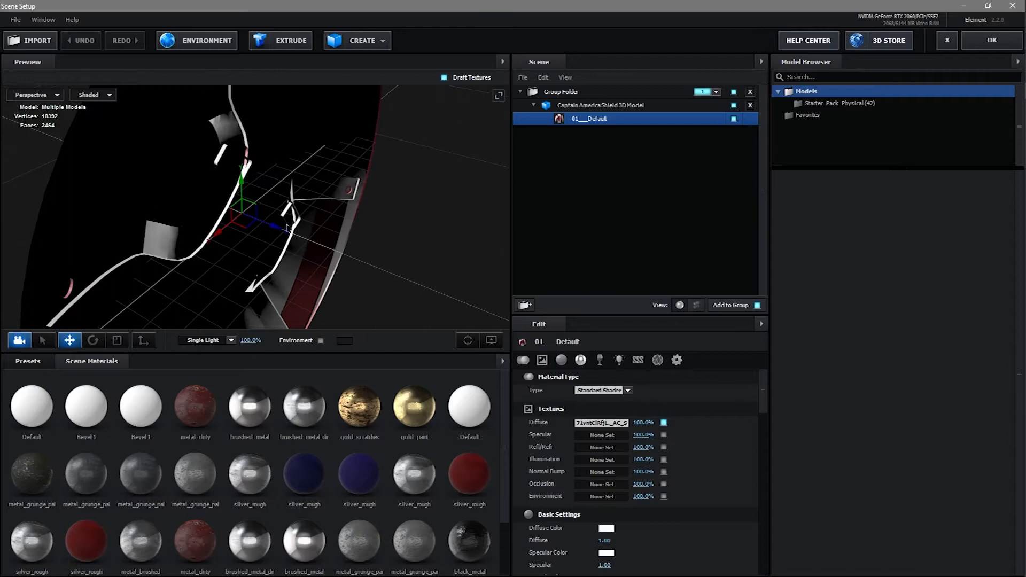
{"action": "scroll", "coordinate": [287, 228], "scroll_direction": "down", "scroll_amount": 5}
{"action": "left_click_drag", "start_coordinate": [356, 228], "coordinate": [456, 192]}
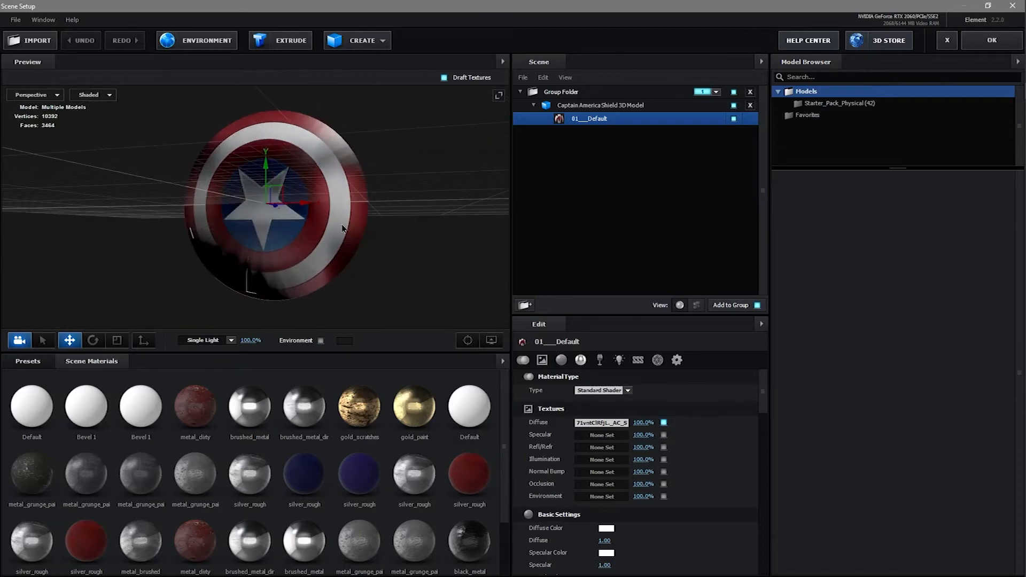
{"action": "scroll", "coordinate": [342, 228], "scroll_direction": "up", "scroll_amount": 3}
{"action": "scroll", "coordinate": [342, 228], "scroll_direction": "down", "scroll_amount": 3}
{"action": "left_click_drag", "start_coordinate": [342, 229], "coordinate": [390, 231]}
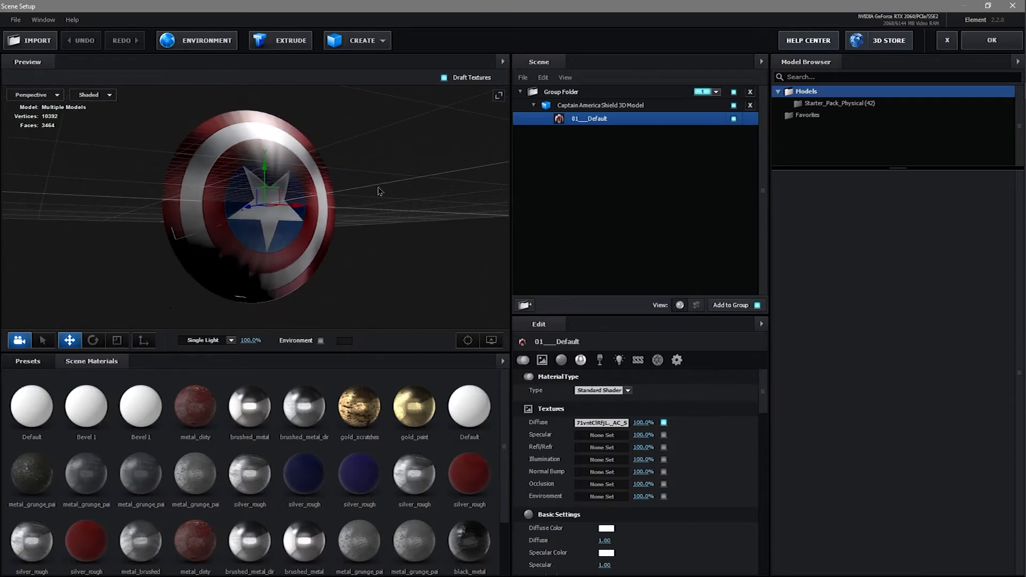
{"action": "left_click_drag", "start_coordinate": [378, 190], "coordinate": [220, 177]}
Step: Check the shield model under different preview lighting options, ending on Single Light
{"action": "left_click", "coordinate": [234, 341]}
{"action": "left_click", "coordinate": [208, 352]}
{"action": "left_click_drag", "start_coordinate": [293, 286], "coordinate": [181, 246]}
{"action": "left_click_drag", "start_coordinate": [253, 308], "coordinate": [350, 281]}
{"action": "left_click", "coordinate": [231, 340]}
{"action": "left_click", "coordinate": [210, 344]}
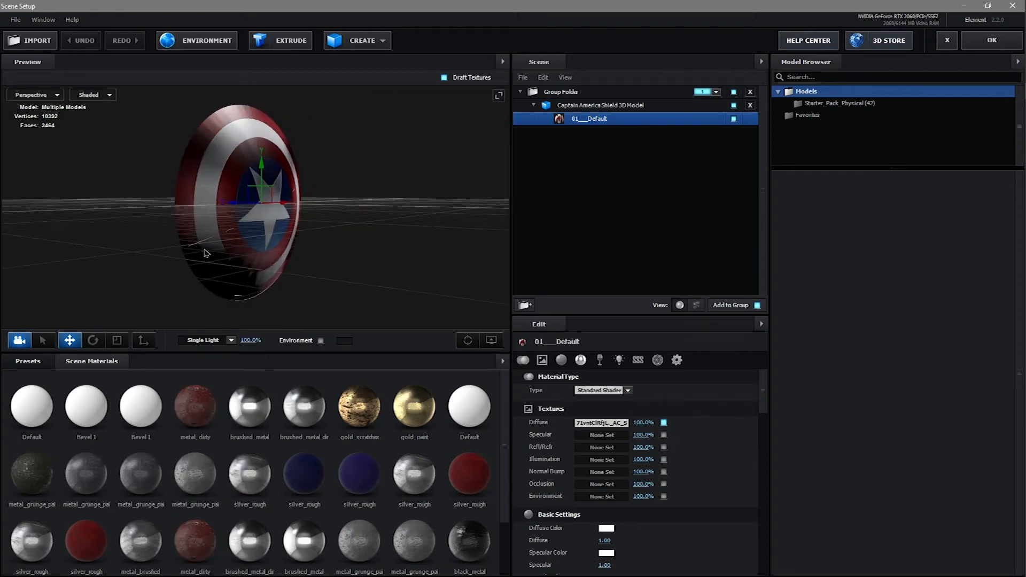
{"action": "left_click_drag", "start_coordinate": [302, 244], "coordinate": [277, 249]}
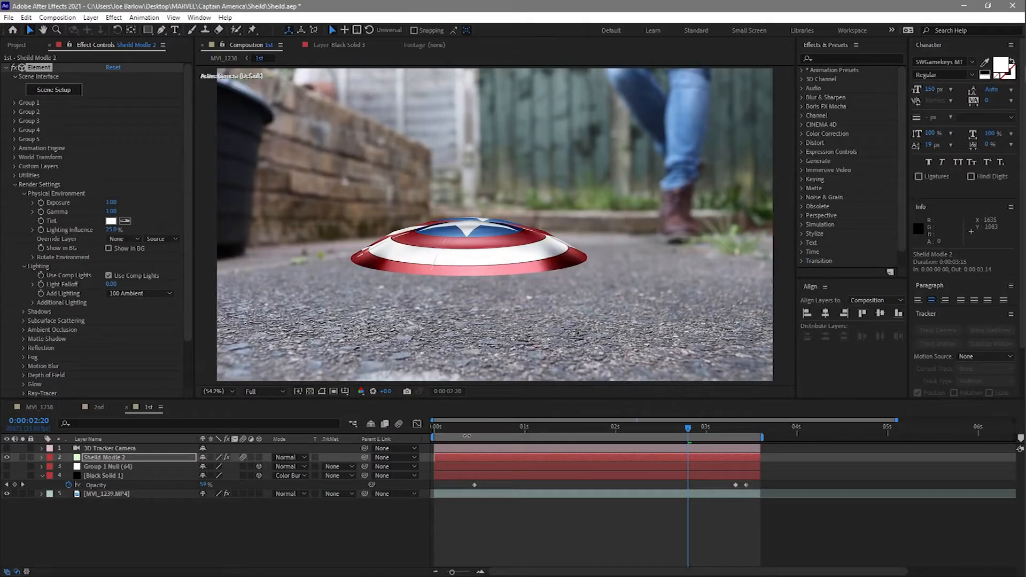
Step: Return to the first frame, preview the shield, and re-enable its Camera Lens Blur and Curves effects
{"action": "left_click_drag", "start_coordinate": [467, 435], "coordinate": [427, 437]}
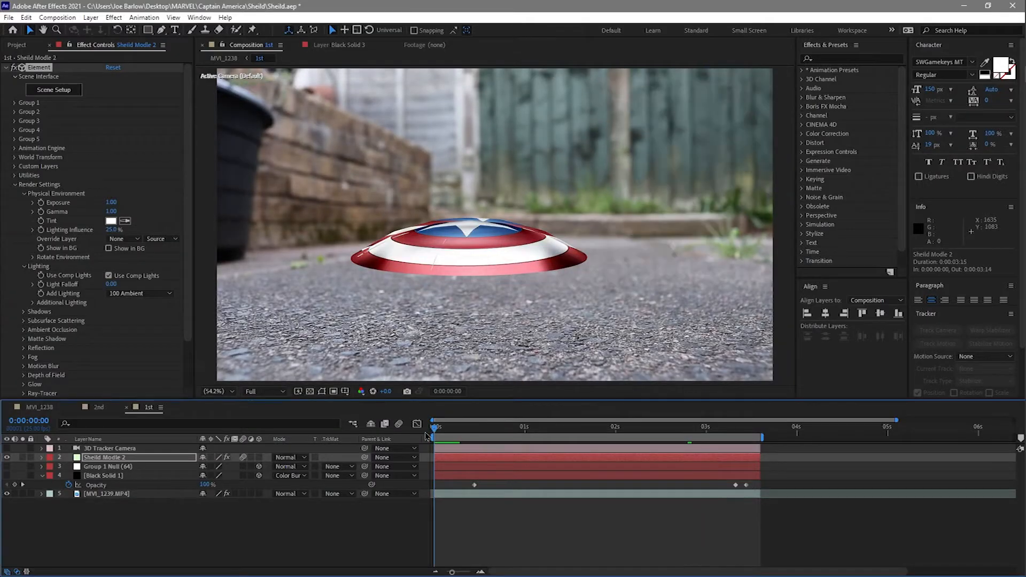
{"action": "key", "text": "space"}
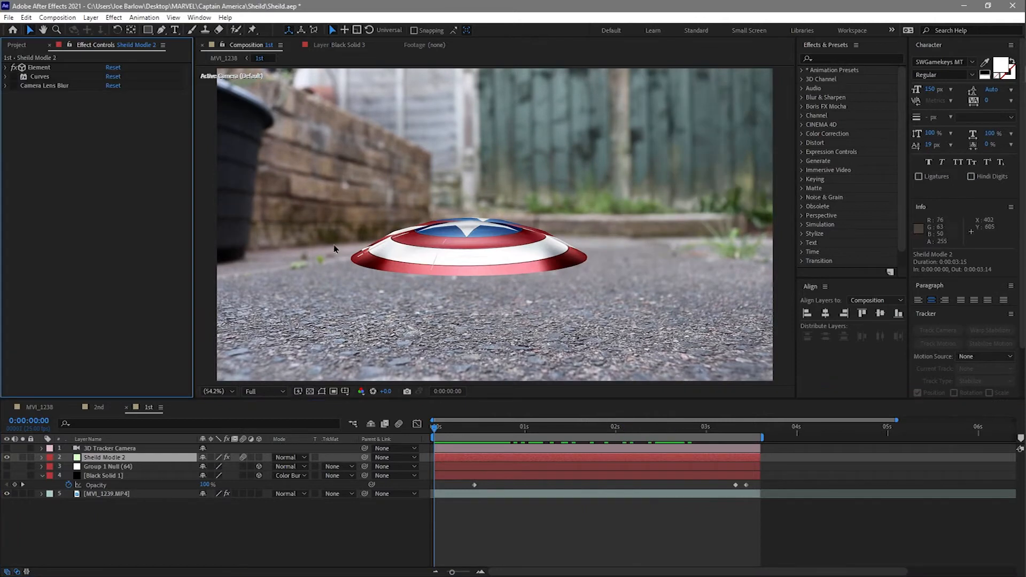
{"action": "left_click", "coordinate": [14, 86]}
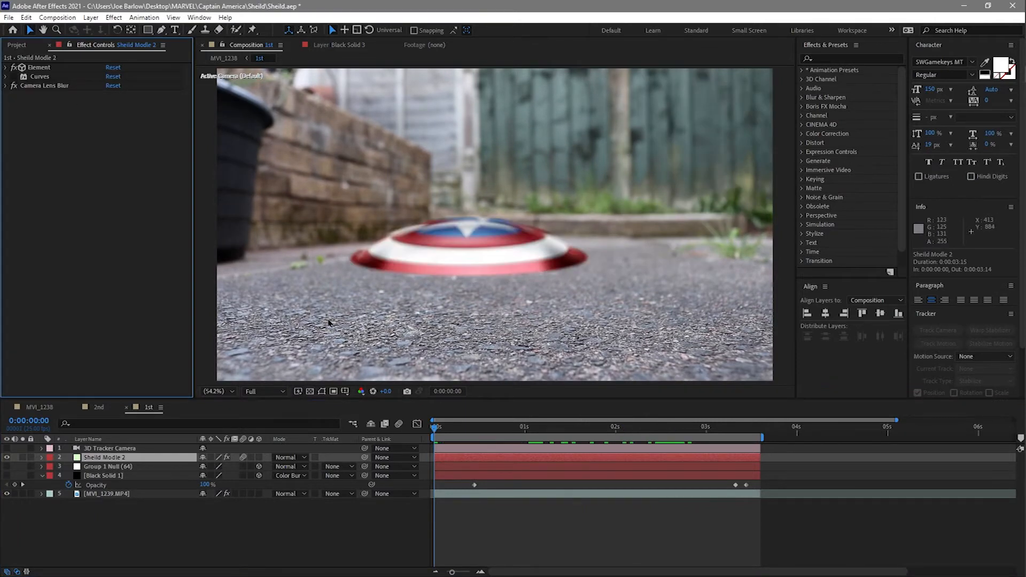
{"action": "left_click", "coordinate": [22, 78]}
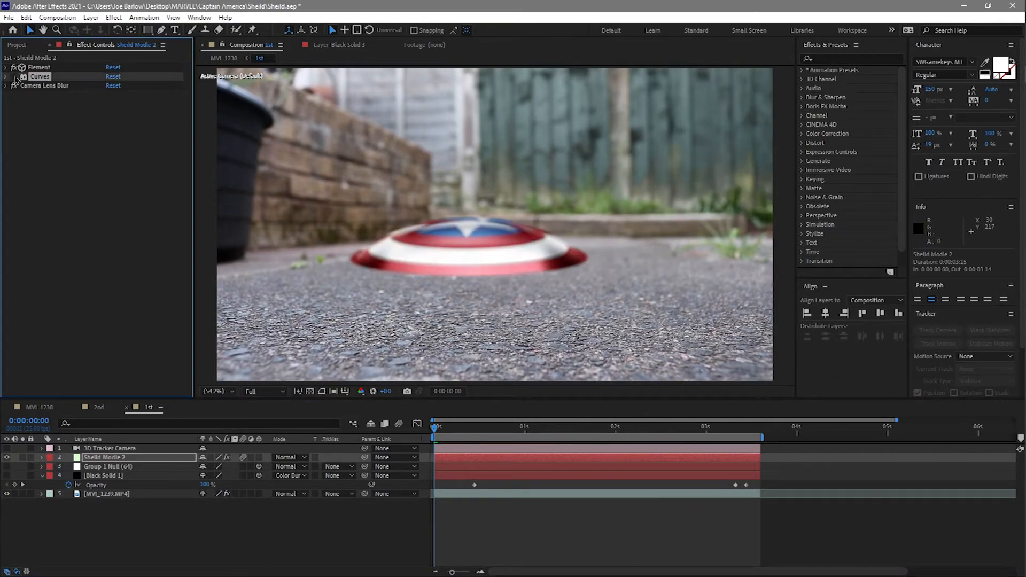
{"action": "left_click", "coordinate": [14, 77]}
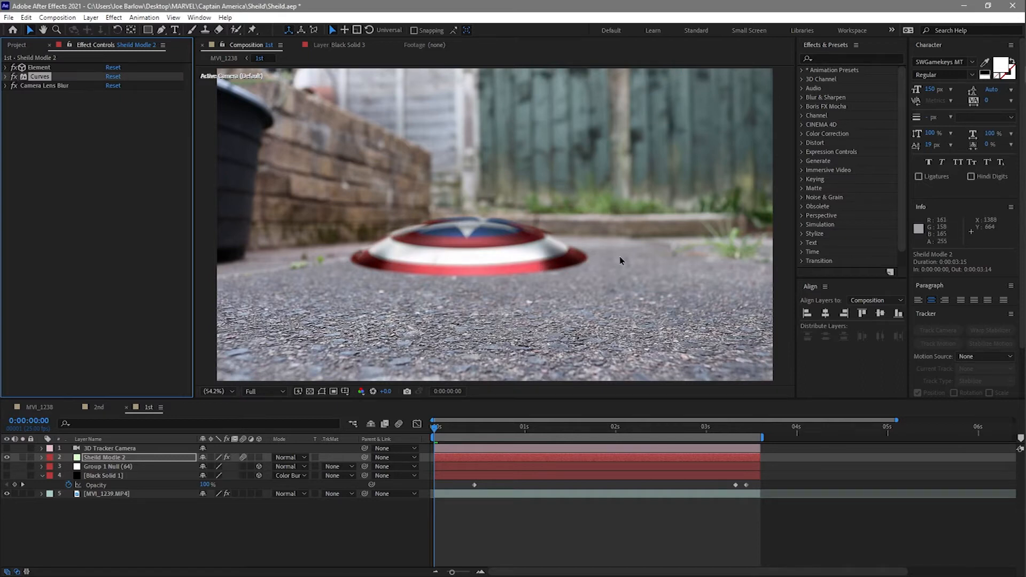
Step: Review the shield over the footage and inspect the 3D Camera Tracker effect on MVI_1239.MP4
{"action": "left_click_drag", "start_coordinate": [452, 434], "coordinate": [426, 448]}
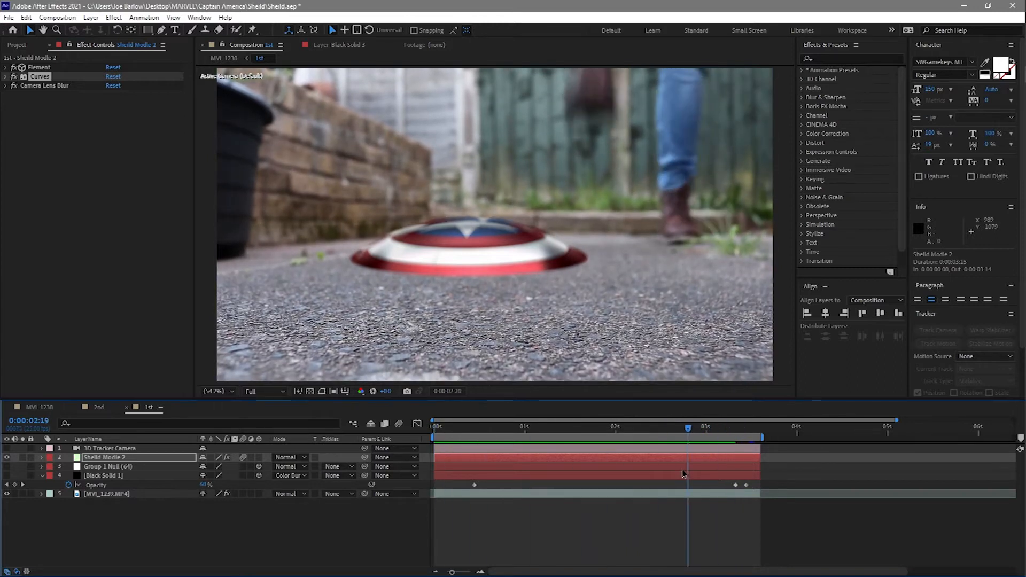
{"action": "left_click", "coordinate": [93, 494]}
{"action": "left_click", "coordinate": [94, 502]}
{"action": "left_click", "coordinate": [95, 497]}
{"action": "left_click", "coordinate": [48, 69]}
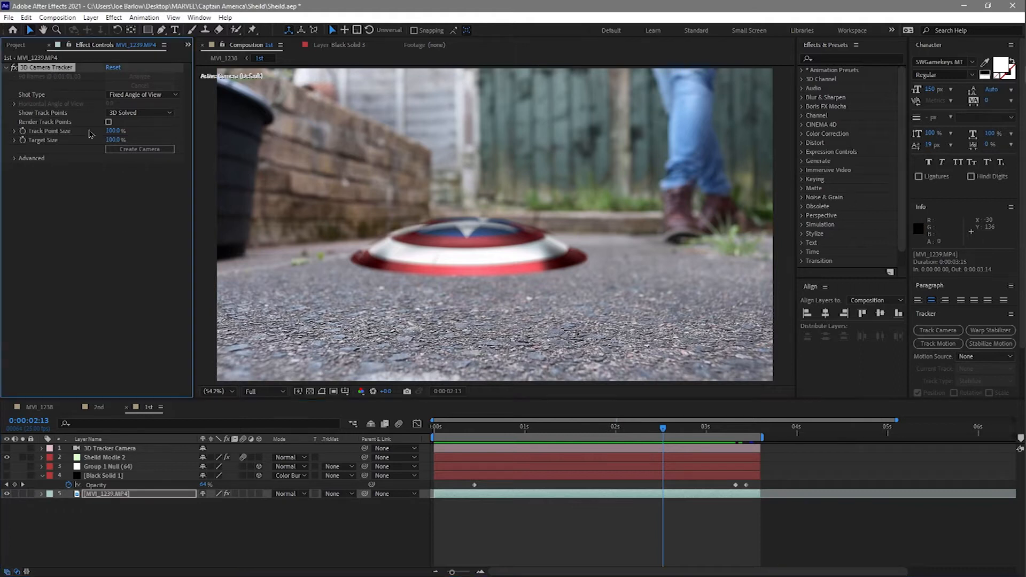
Step: Enable the 3D Tracker Camera layer and select it
{"action": "left_click", "coordinate": [110, 448]}
{"action": "left_click", "coordinate": [6, 448]}
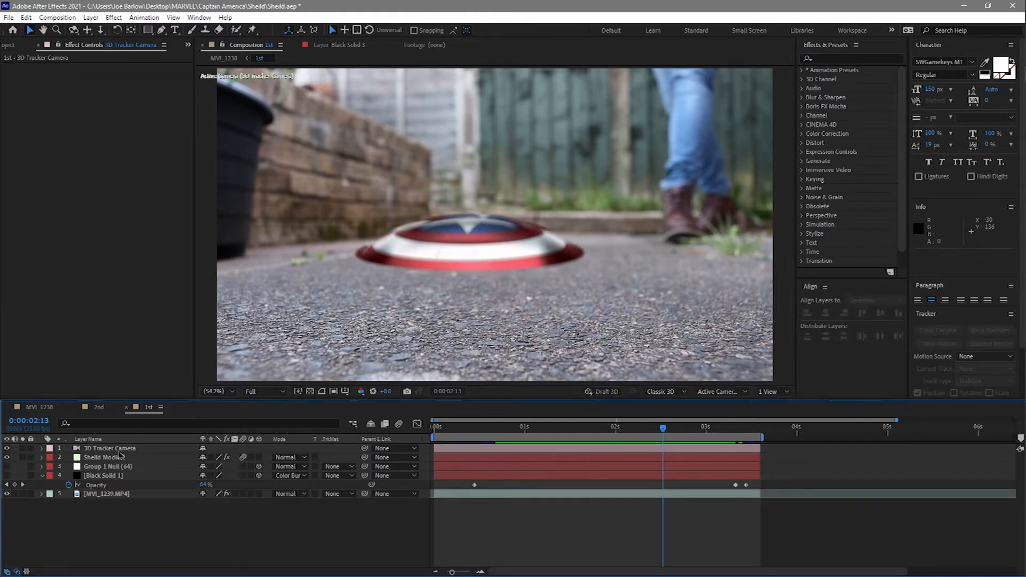
{"action": "left_click", "coordinate": [119, 452]}
Step: Play and scrub through the 1st precomp to examine how the shield follows the tracked camera and flips up at 3:10
{"action": "left_click_drag", "start_coordinate": [448, 429], "coordinate": [717, 437]}
{"action": "key", "text": "space"}
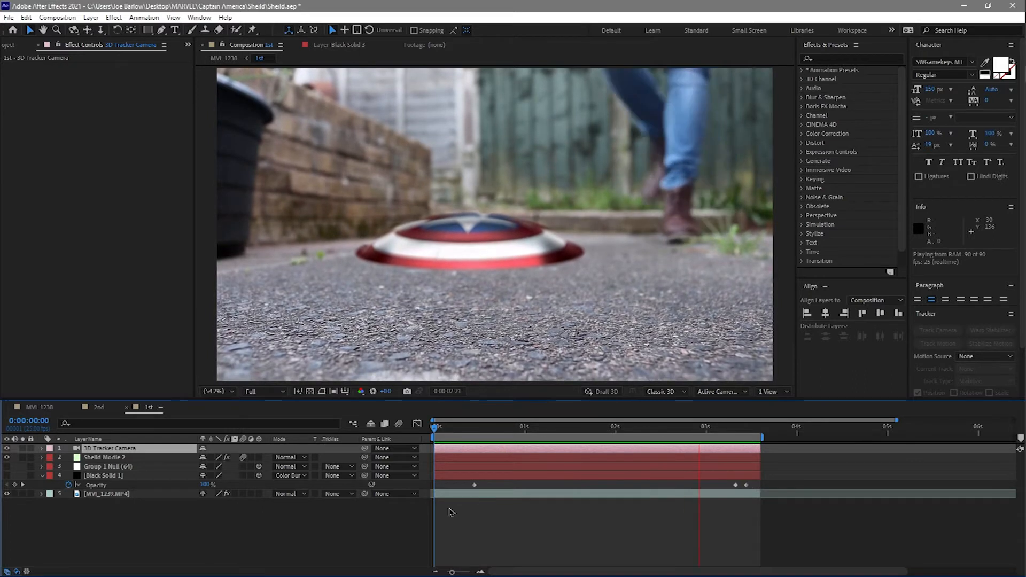
{"action": "key", "text": "space"}
{"action": "left_click_drag", "start_coordinate": [656, 431], "coordinate": [761, 436]}
{"action": "key", "text": "space"}
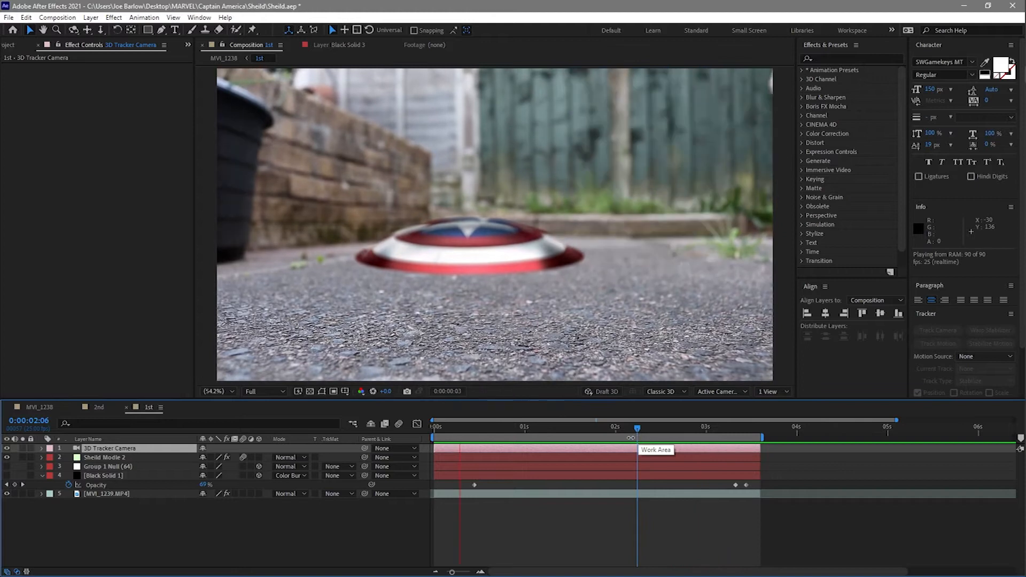
{"action": "key", "text": "space"}
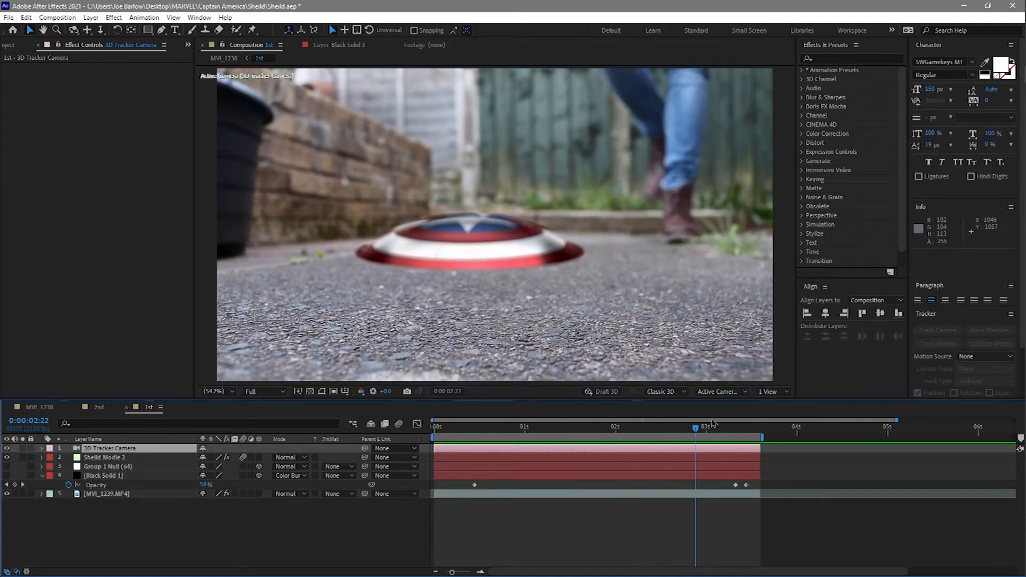
{"action": "left_click_drag", "start_coordinate": [709, 432], "coordinate": [742, 434]}
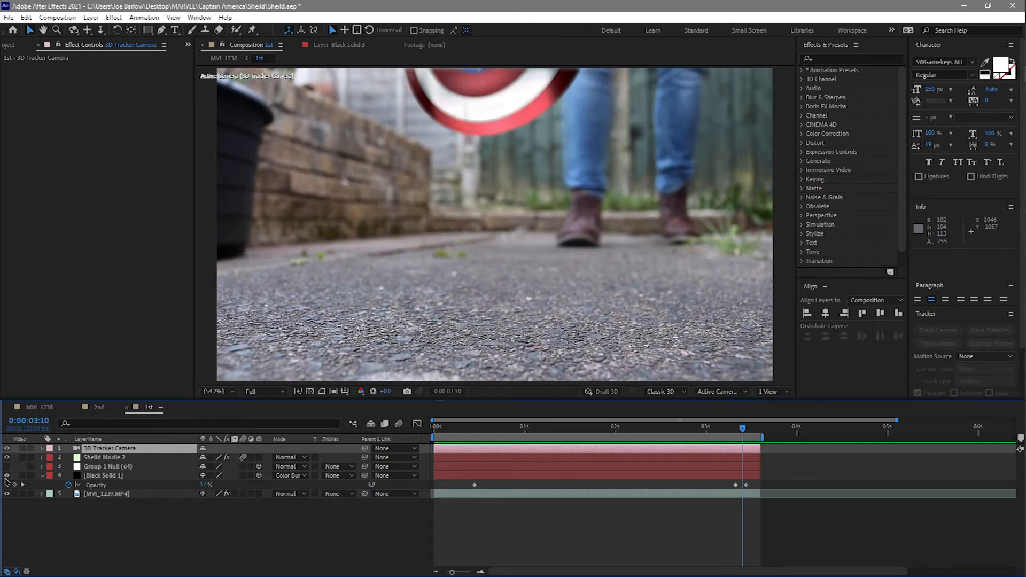
Step: Go to about 3:06, reveal the mask path of the Black Solid 1 layer and select Mask 1
{"action": "left_click", "coordinate": [111, 476]}
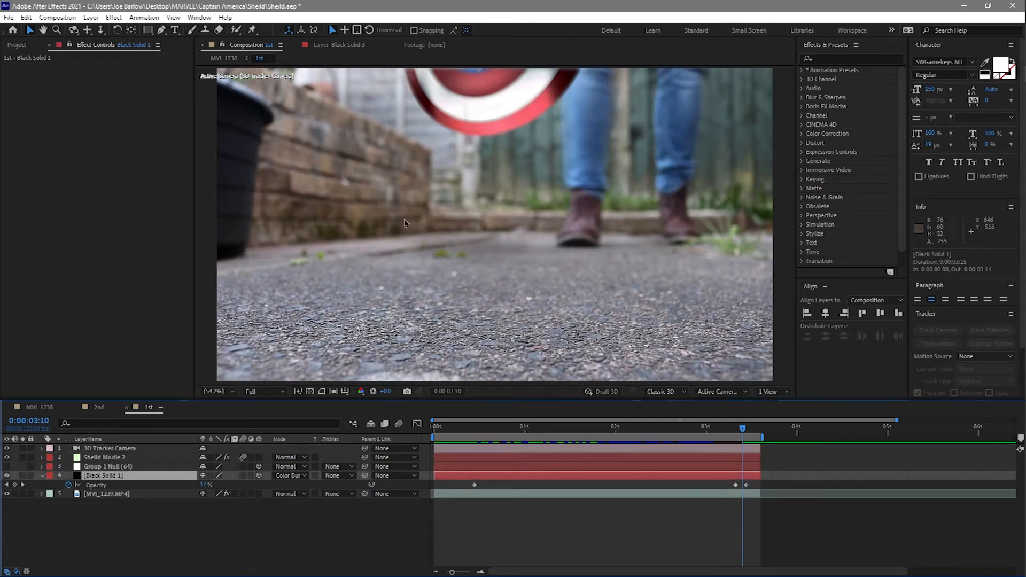
{"action": "left_click_drag", "start_coordinate": [744, 433], "coordinate": [728, 432]}
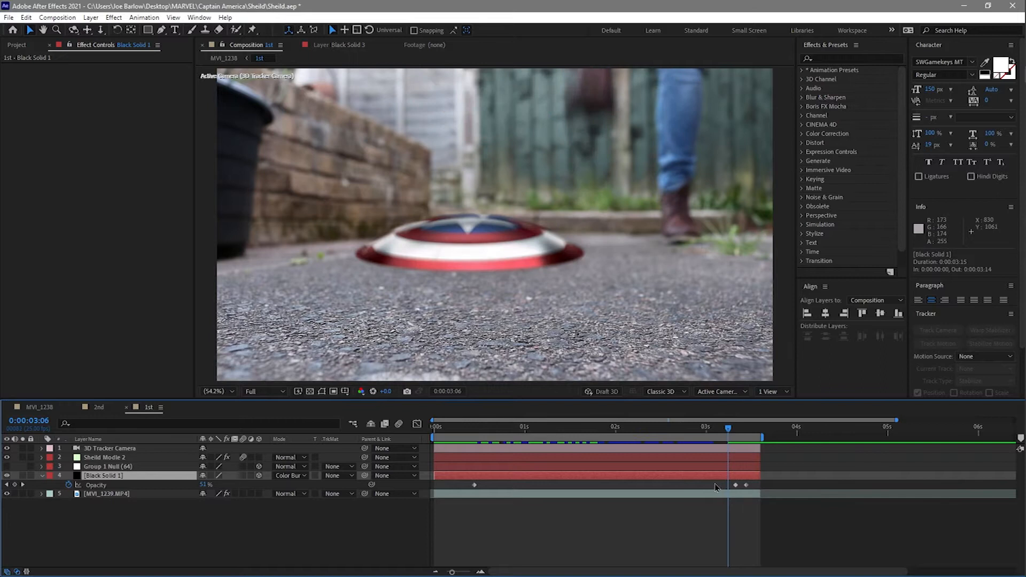
{"action": "left_click", "coordinate": [701, 527]}
{"action": "left_click", "coordinate": [125, 478]}
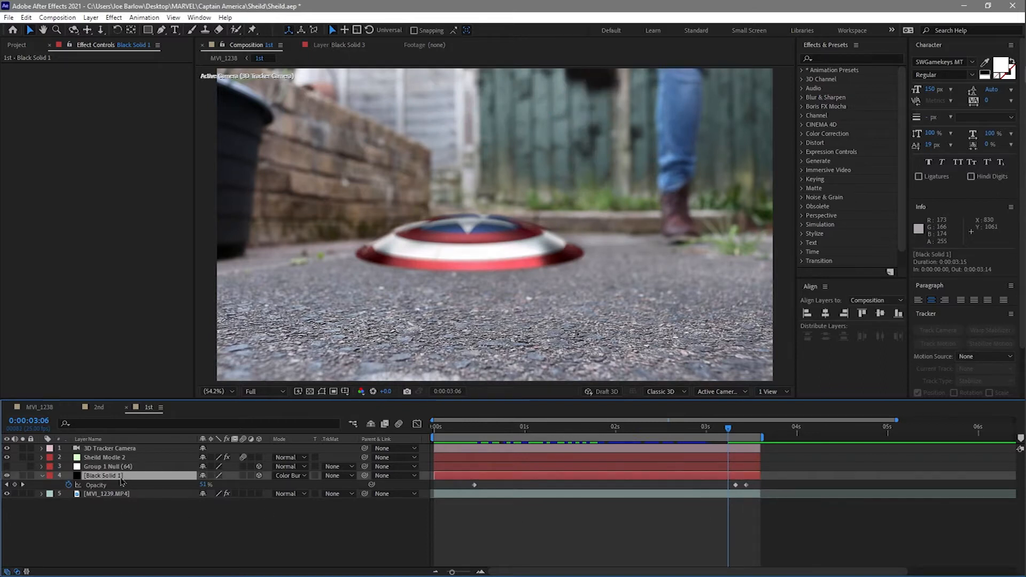
{"action": "key", "text": "m"}
{"action": "left_click", "coordinate": [97, 487]}
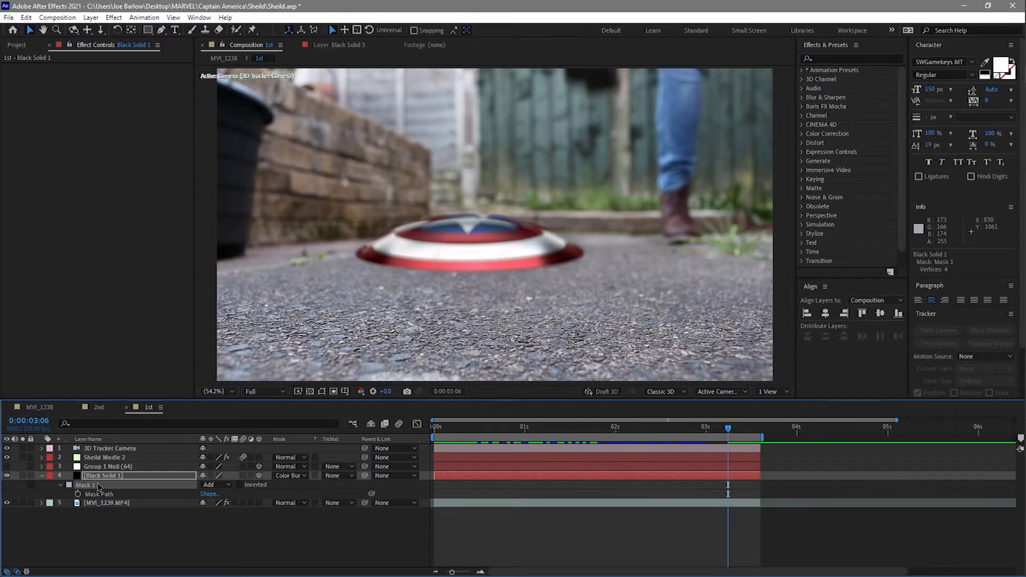
Step: Go to about 2:02 in the 1st precomp and toggle the Black Solid 1 layer off and on to compare the shield's shadow
{"action": "left_click", "coordinate": [736, 428]}
{"action": "left_click_drag", "start_coordinate": [735, 428], "coordinate": [622, 428]}
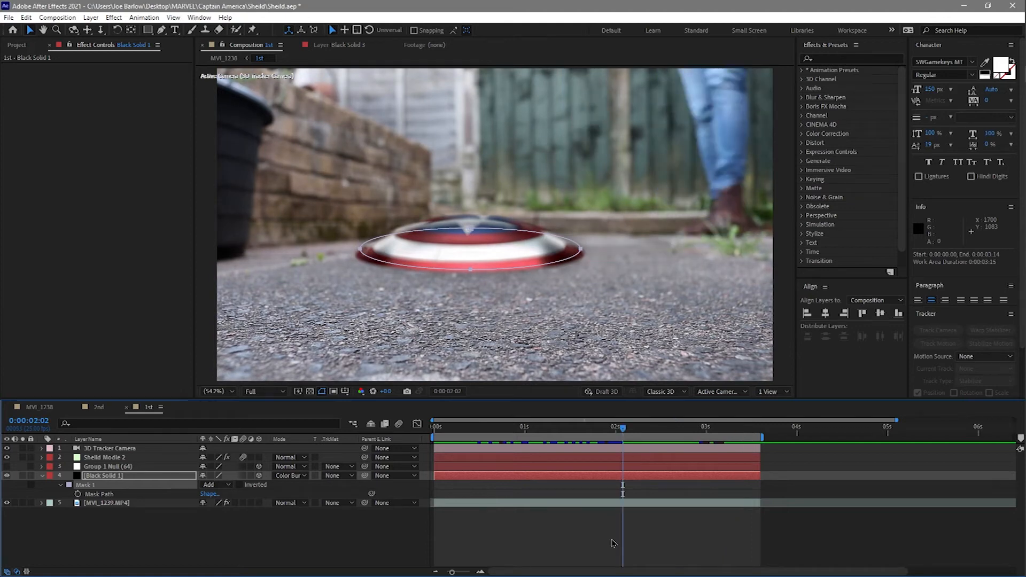
{"action": "left_click", "coordinate": [620, 521]}
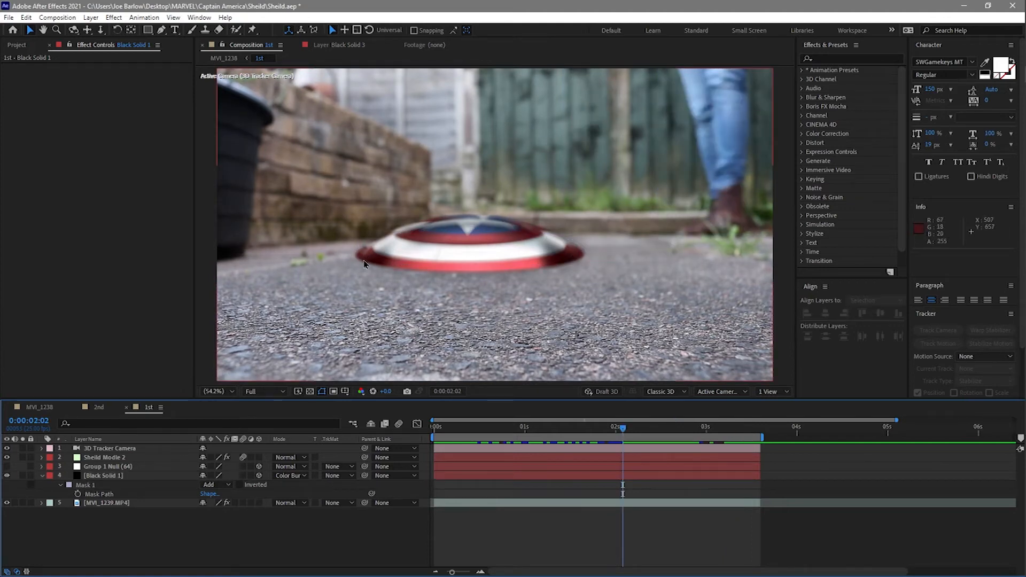
{"action": "left_click", "coordinate": [6, 476]}
{"action": "left_click", "coordinate": [7, 476]}
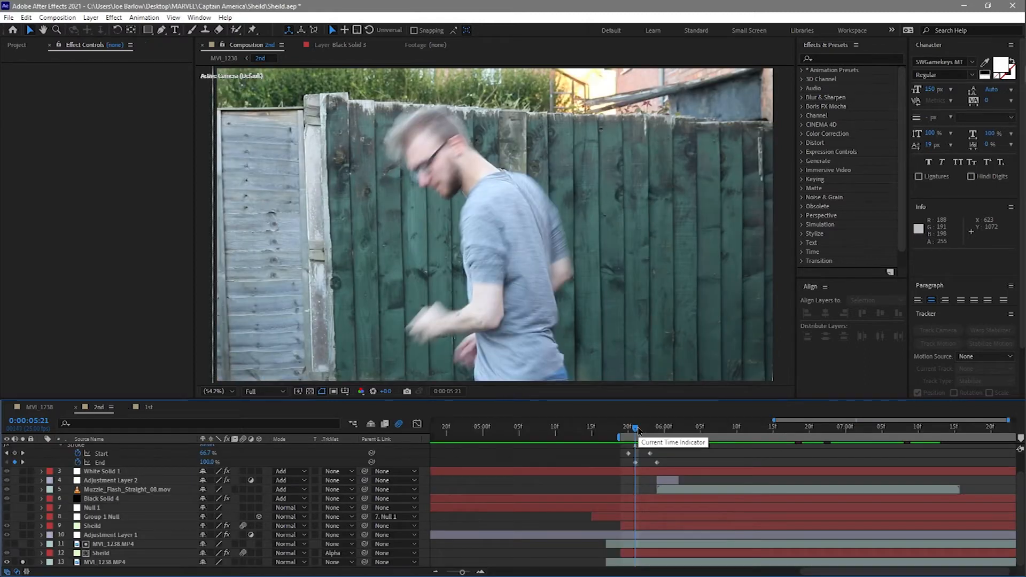
Step: Scrub and play the bare MVI_1238.MP4 footage in the 2nd precomp between about 5:20 and 7:18 to examine the actor's arm movement
{"action": "left_click_drag", "start_coordinate": [638, 429], "coordinate": [694, 467]}
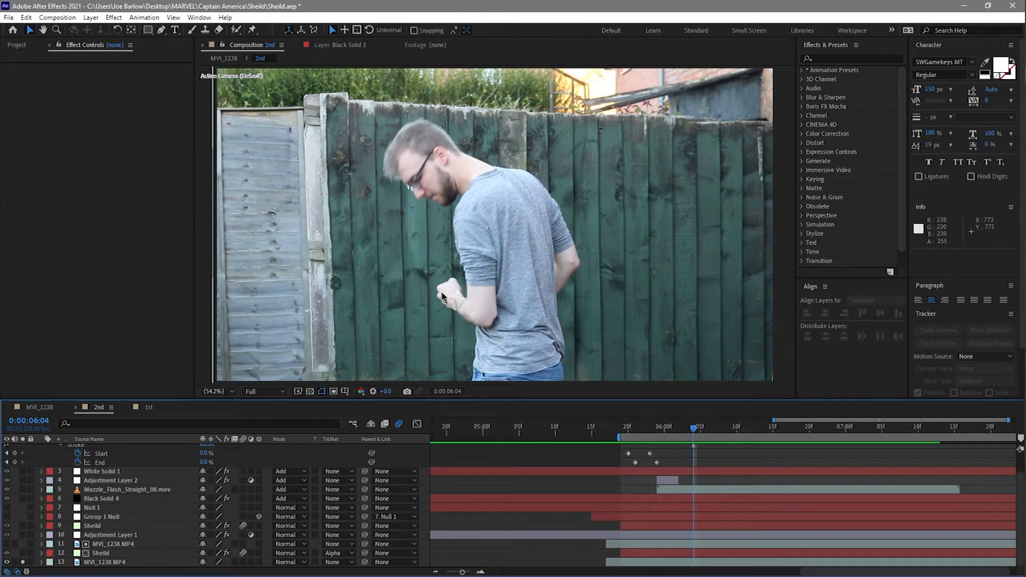
{"action": "left_click_drag", "start_coordinate": [694, 428], "coordinate": [845, 435]}
{"action": "key", "text": "space"}
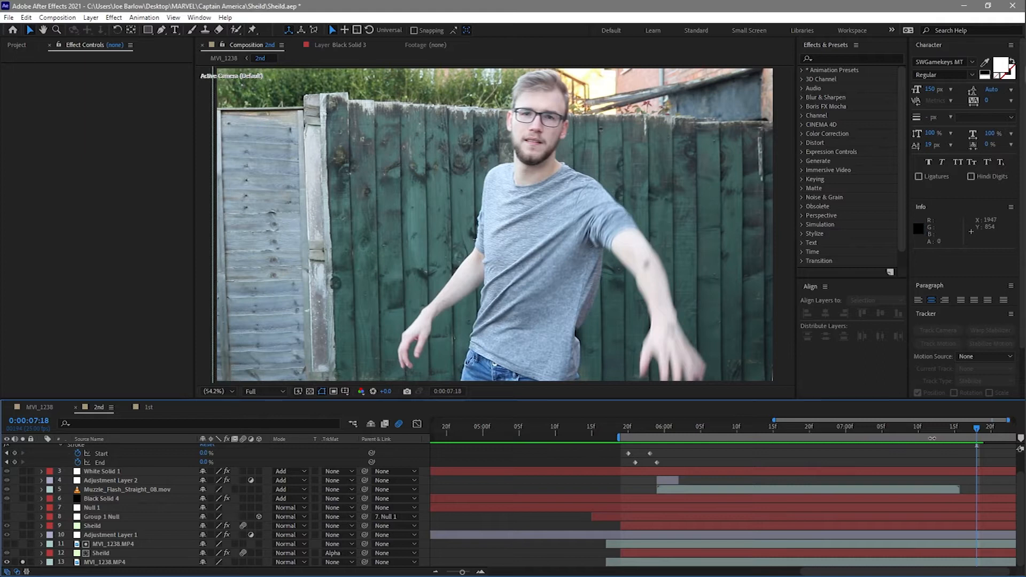
{"action": "left_click_drag", "start_coordinate": [977, 428], "coordinate": [777, 454]}
{"action": "left_click_drag", "start_coordinate": [654, 433], "coordinate": [693, 432]}
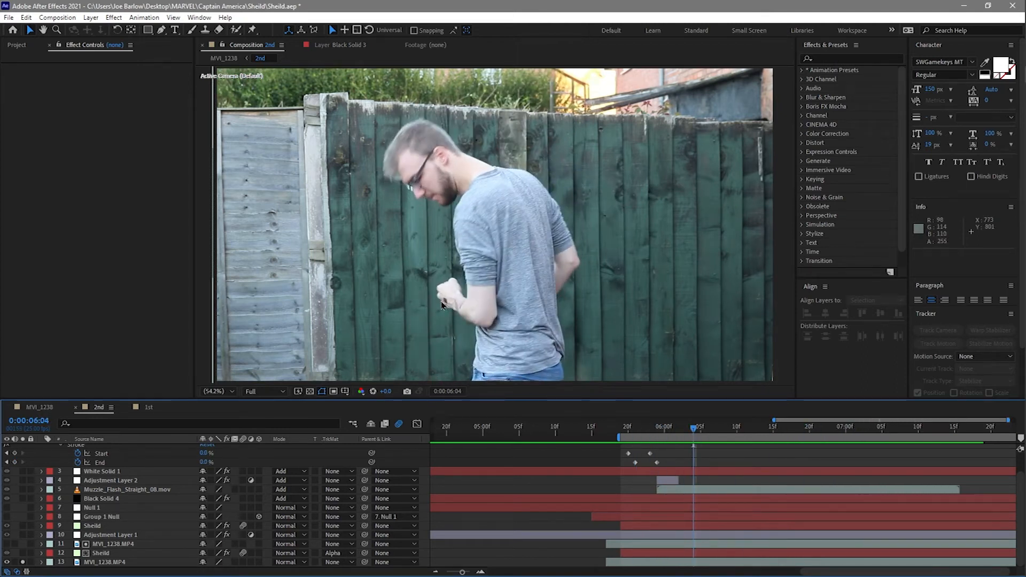
{"action": "left_click_drag", "start_coordinate": [728, 428], "coordinate": [977, 434]}
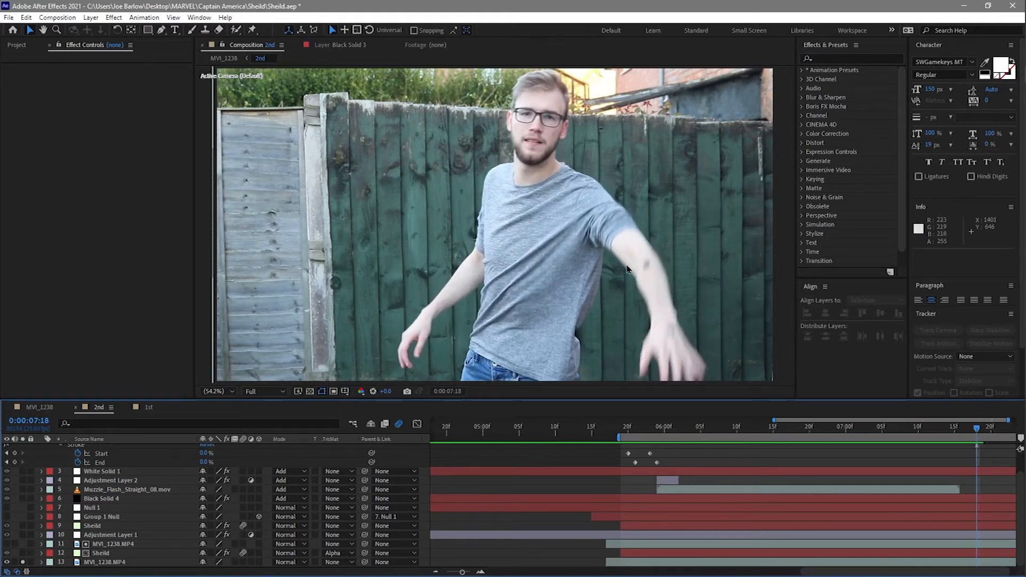
{"action": "left_click_drag", "start_coordinate": [968, 431], "coordinate": [628, 440]}
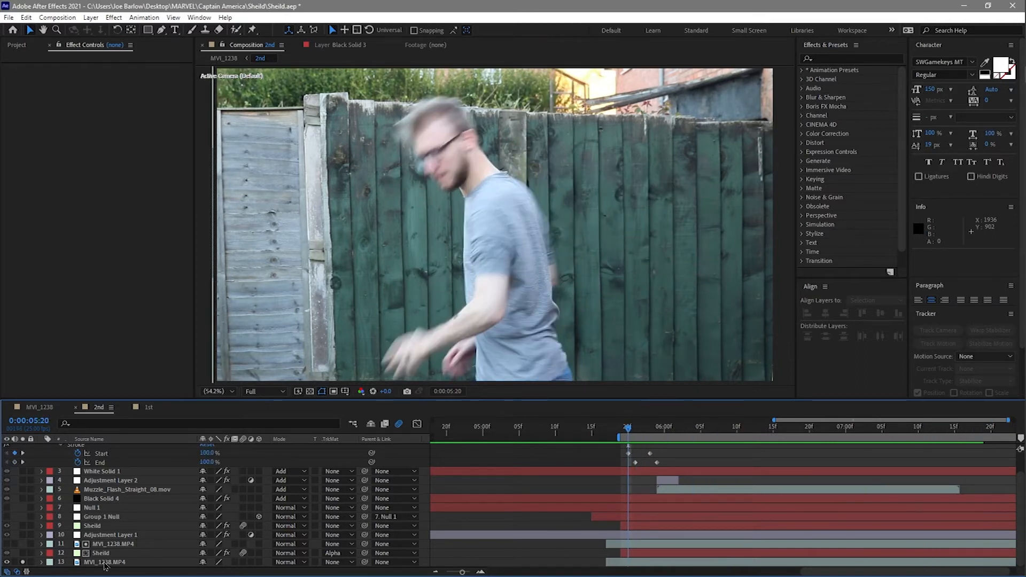
Step: Solo the upper Sheild layer at 5:20 and compare the shield with its motion blur off and on
{"action": "left_click", "coordinate": [106, 562]}
{"action": "left_click", "coordinate": [92, 526]}
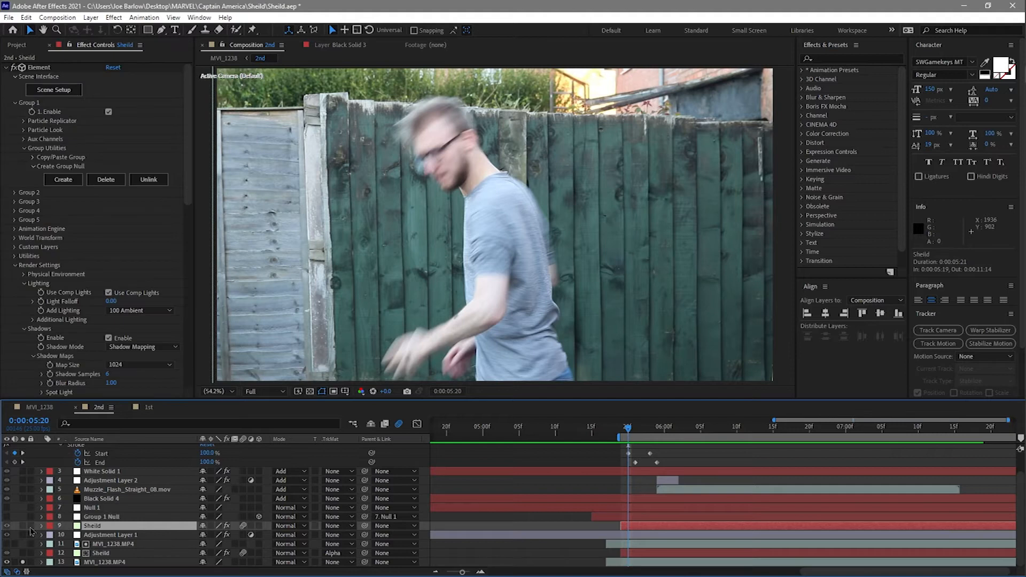
{"action": "left_click", "coordinate": [23, 526]}
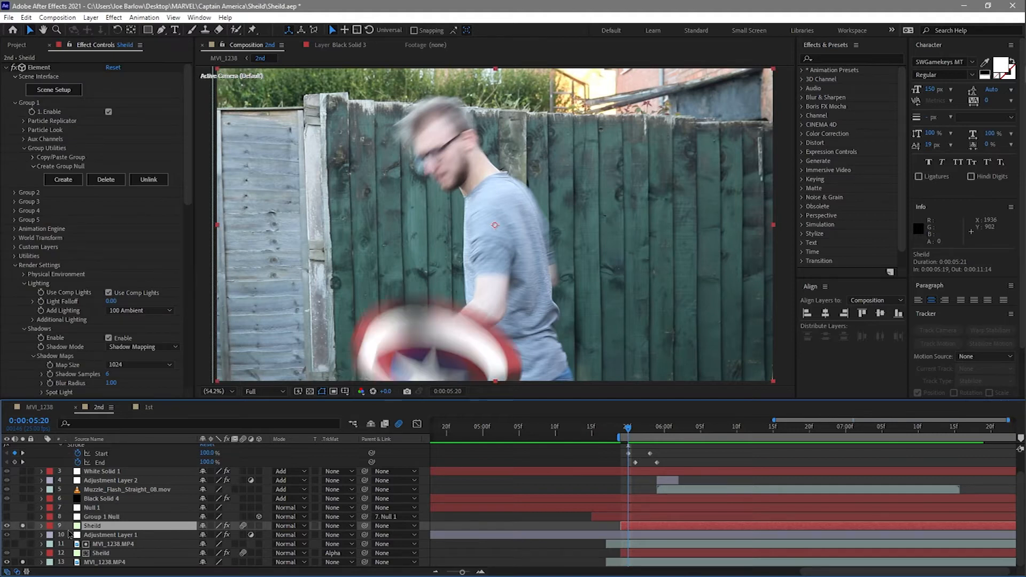
{"action": "left_click", "coordinate": [244, 527]}
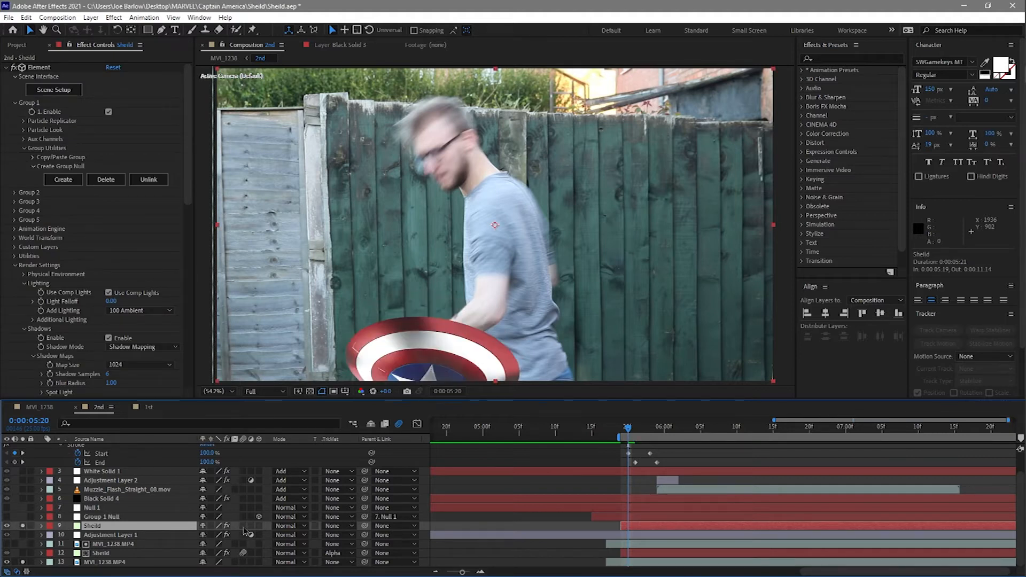
{"action": "left_click", "coordinate": [244, 527]}
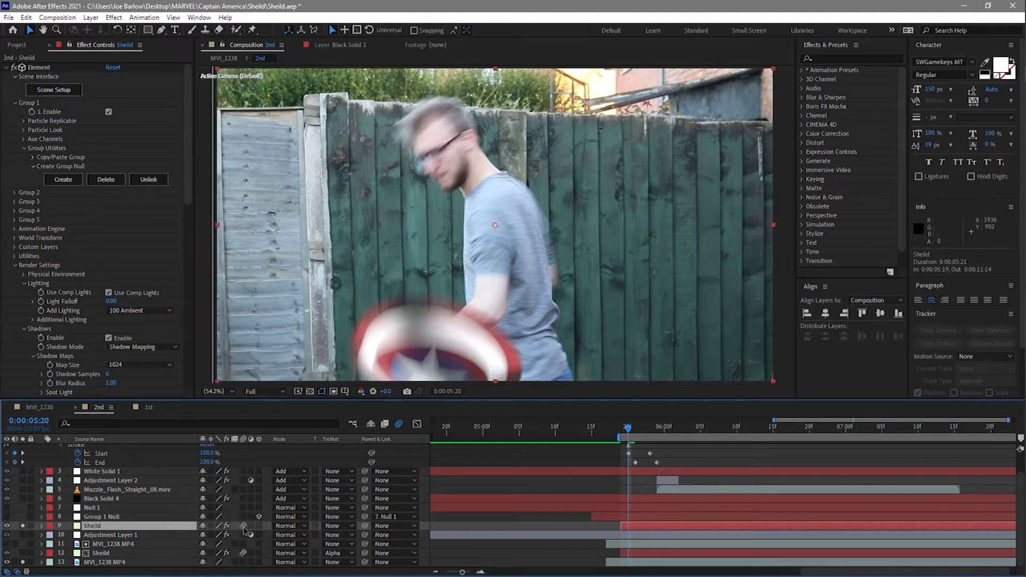
Step: Collapse the Element effect on the Sheild layer and inspect its Levels settings
{"action": "left_click", "coordinate": [7, 68]}
{"action": "left_click", "coordinate": [45, 77]}
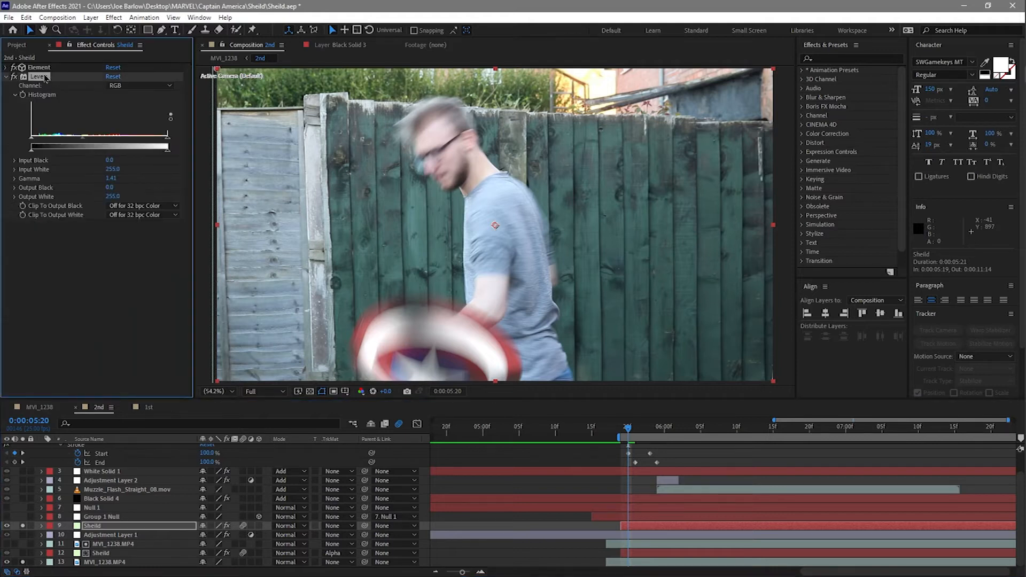
{"action": "left_click", "coordinate": [6, 76]}
Step: Scrub and play from about 5:20, checking the Group 1 Null and Null 1 layers, to examine how the shield follows the arm
{"action": "left_click_drag", "start_coordinate": [629, 432], "coordinate": [778, 438]}
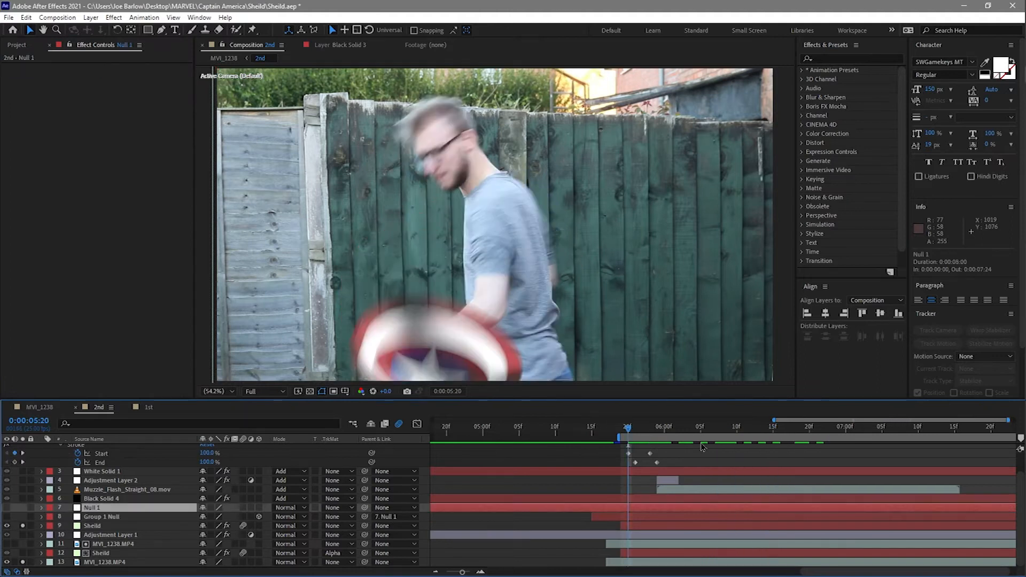
{"action": "left_click_drag", "start_coordinate": [629, 433], "coordinate": [679, 437]}
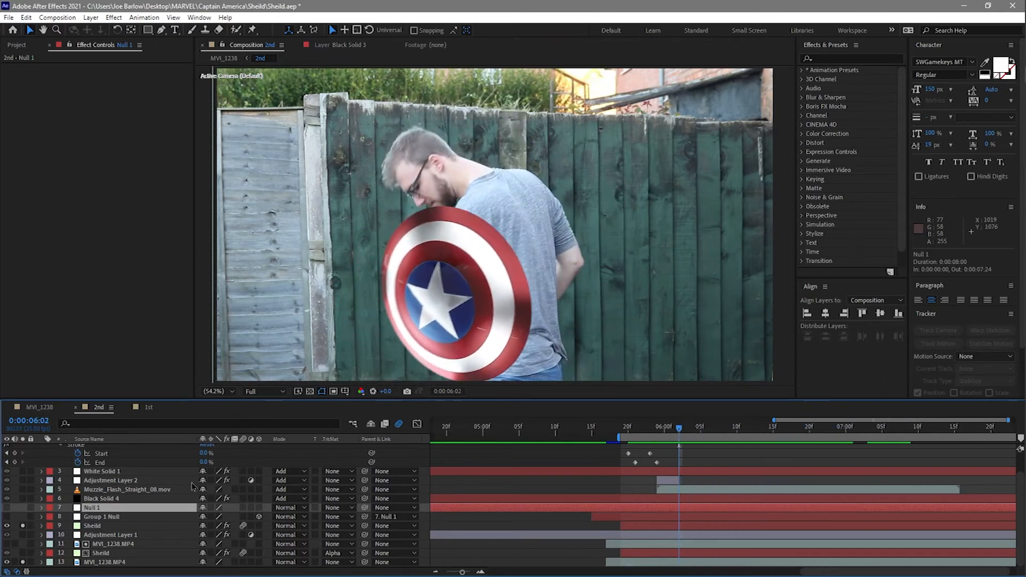
{"action": "left_click", "coordinate": [101, 517]}
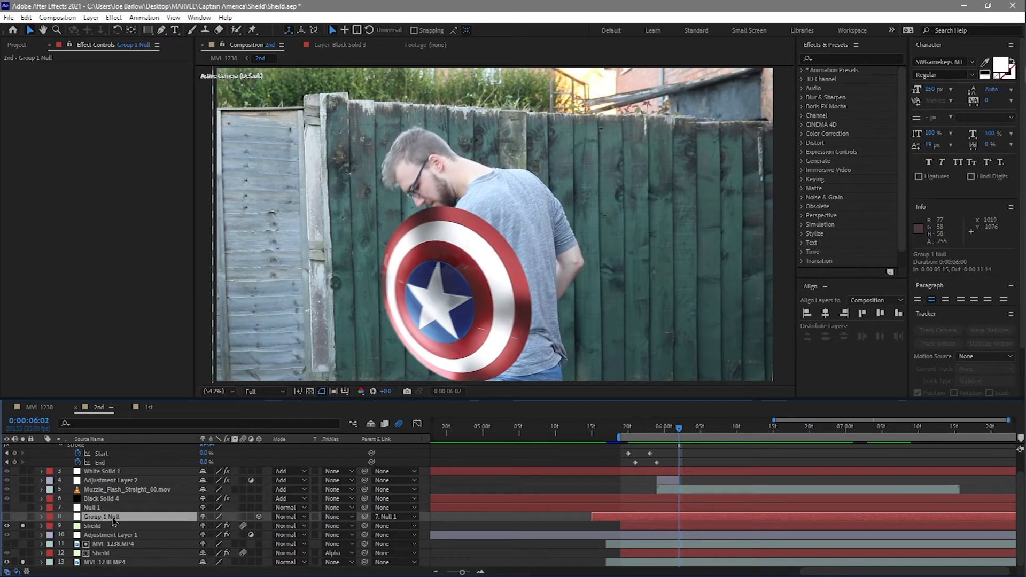
{"action": "left_click", "coordinate": [96, 507]}
{"action": "mouse_move", "coordinate": [665, 427]}
{"action": "left_mouse_down"}
{"action": "mouse_move", "coordinate": [804, 439]}
{"action": "mouse_move", "coordinate": [664, 438]}
{"action": "mouse_move", "coordinate": [789, 438]}
{"action": "mouse_move", "coordinate": [663, 447]}
{"action": "left_mouse_up"}
{"action": "key", "text": "space"}
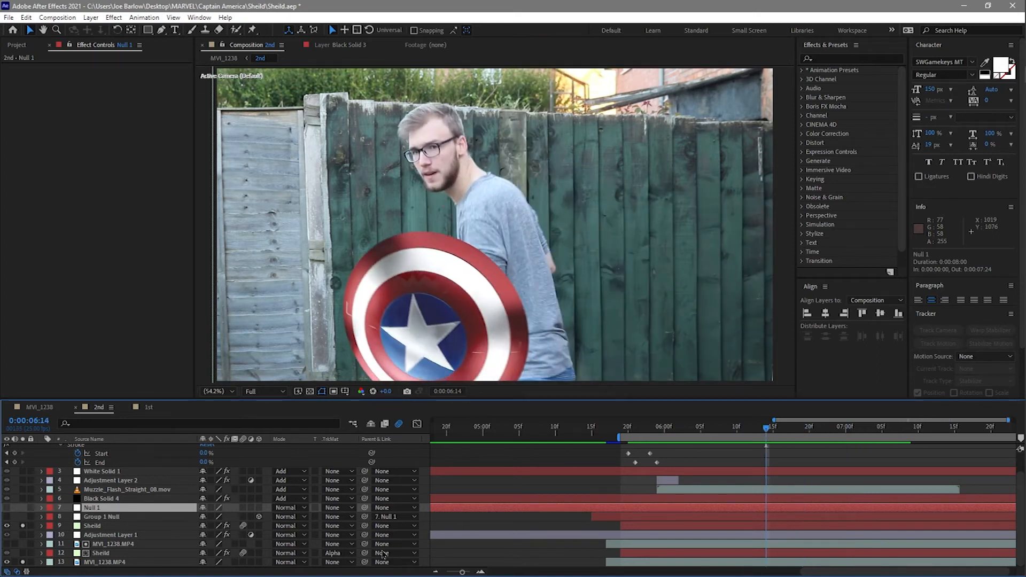
{"action": "left_click", "coordinate": [627, 433]}
{"action": "key", "text": "space"}
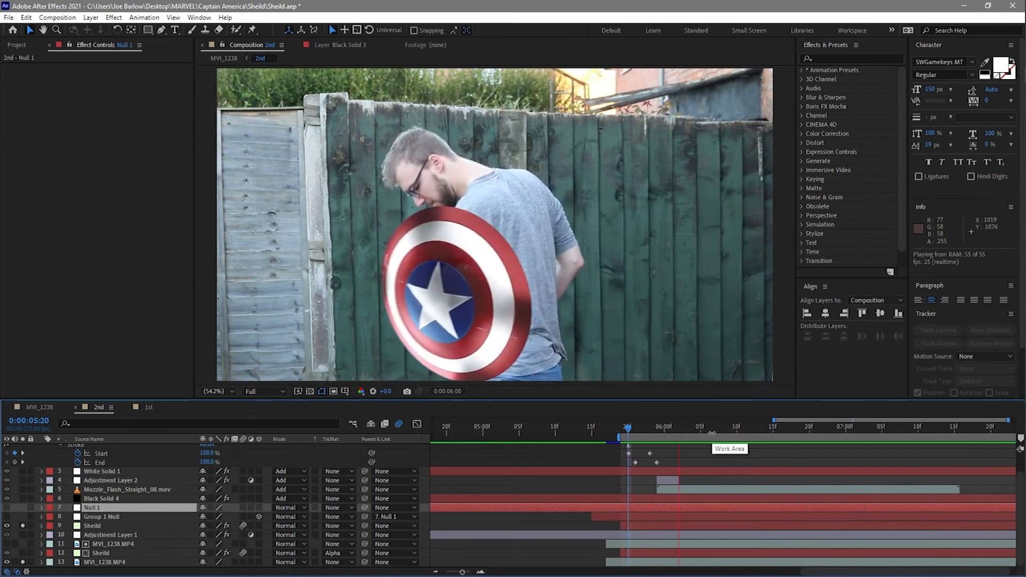
{"action": "key", "text": "space"}
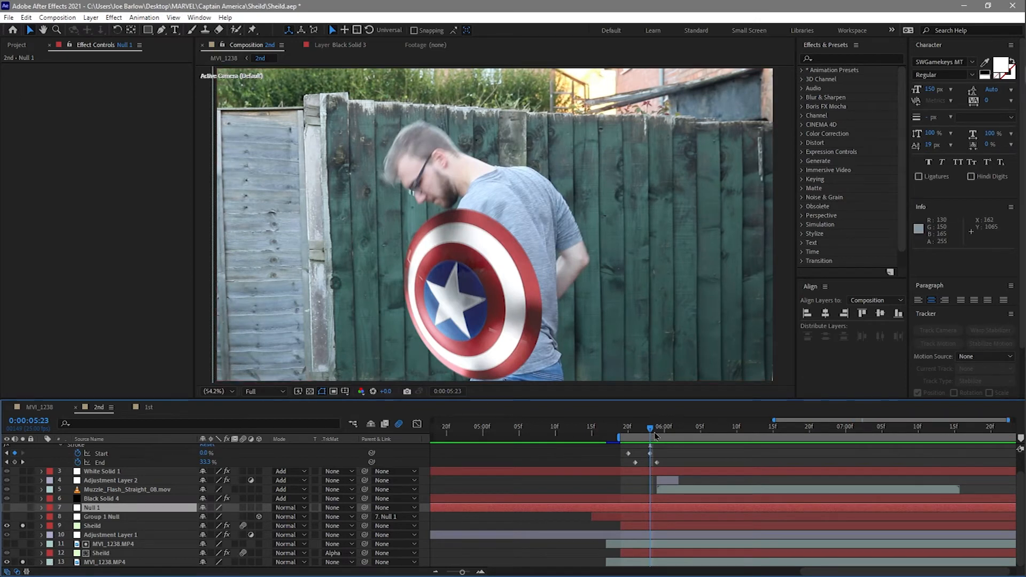
Step: Go to 6:09, solo the lower Sheild layer and inspect its Element, Fill and Gaussian Blur effects
{"action": "left_click_drag", "start_coordinate": [647, 430], "coordinate": [729, 430]}
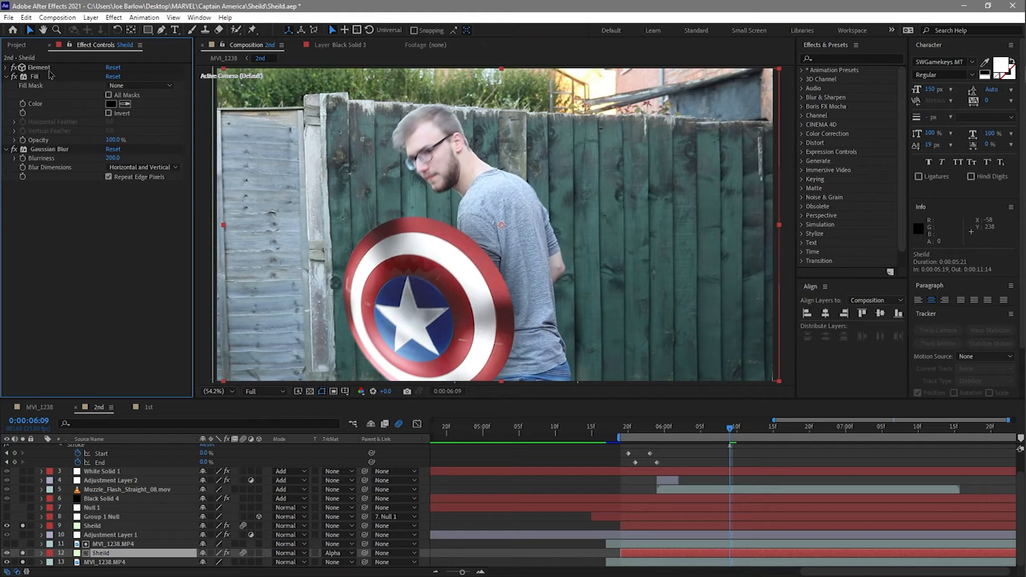
{"action": "left_click", "coordinate": [49, 70]}
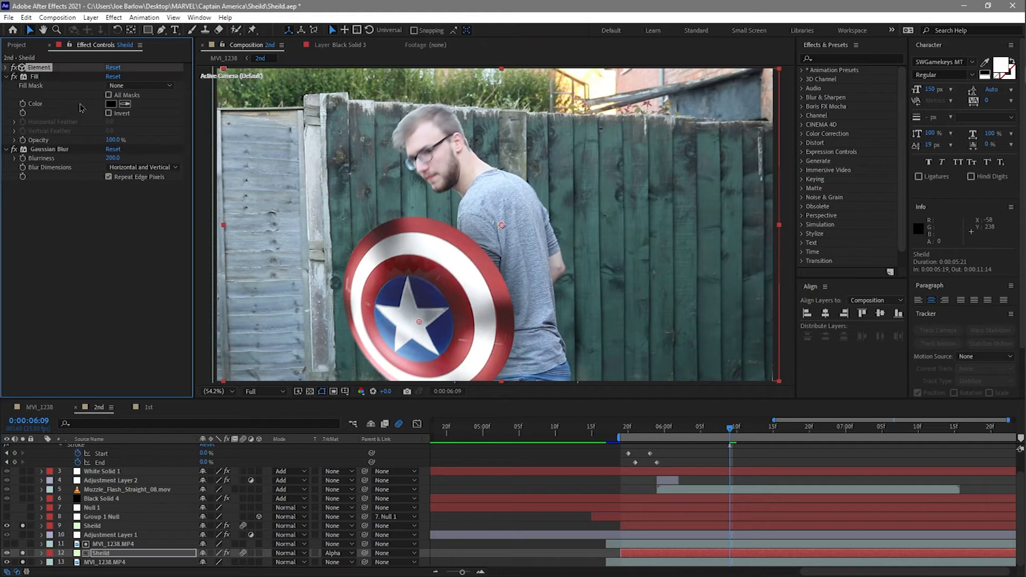
{"action": "left_click", "coordinate": [36, 86]}
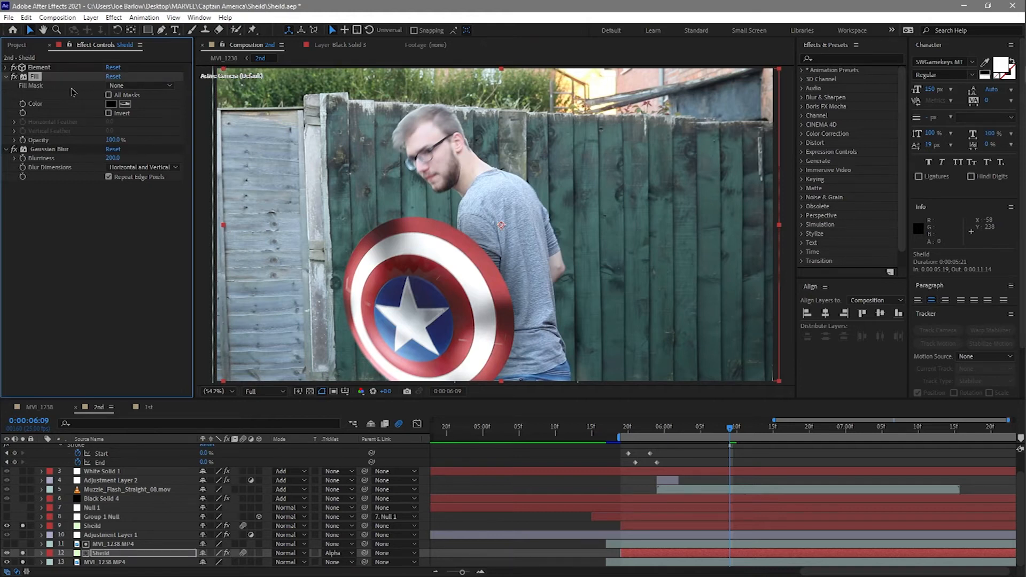
{"action": "left_click", "coordinate": [46, 150]}
{"action": "left_click", "coordinate": [102, 243]}
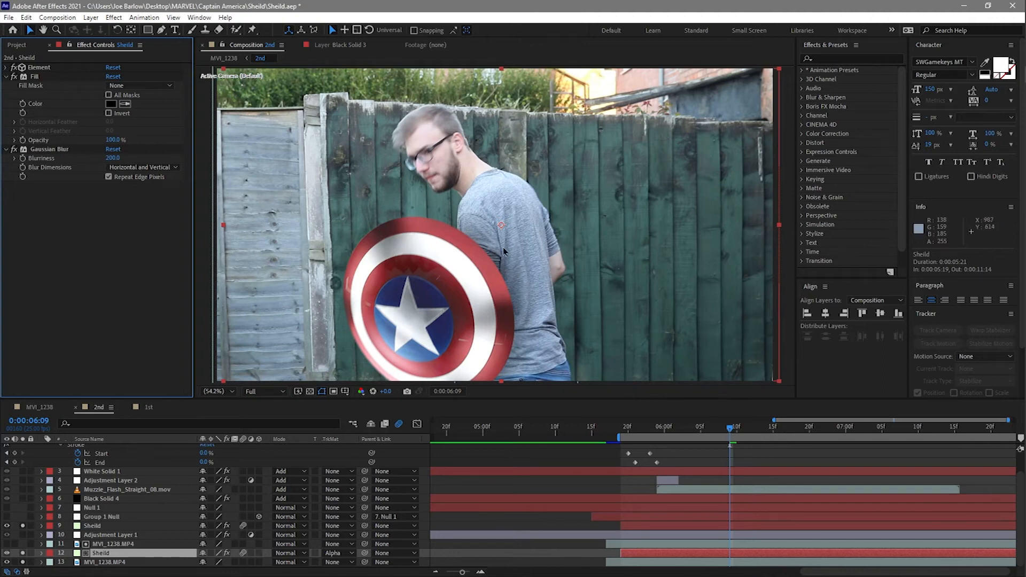
Step: Select the masked MVI_1238.MP4 matte layer and scrub between about 6:04 and 7:04 to examine how its mask follows the body
{"action": "left_click_drag", "start_coordinate": [726, 430], "coordinate": [695, 431]}
{"action": "left_click", "coordinate": [113, 545]}
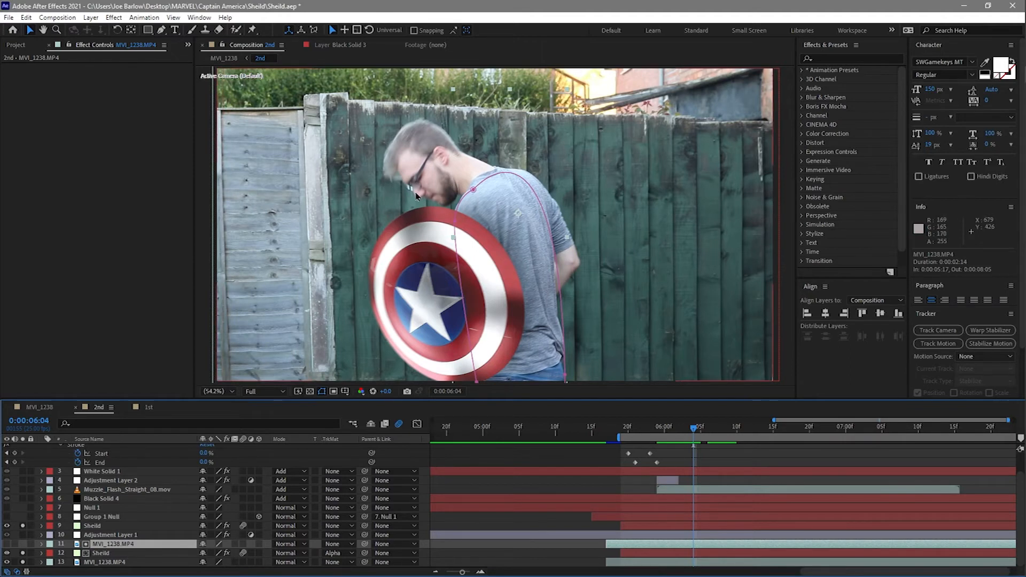
{"action": "left_click", "coordinate": [734, 432]}
{"action": "left_click_drag", "start_coordinate": [735, 434], "coordinate": [875, 438]}
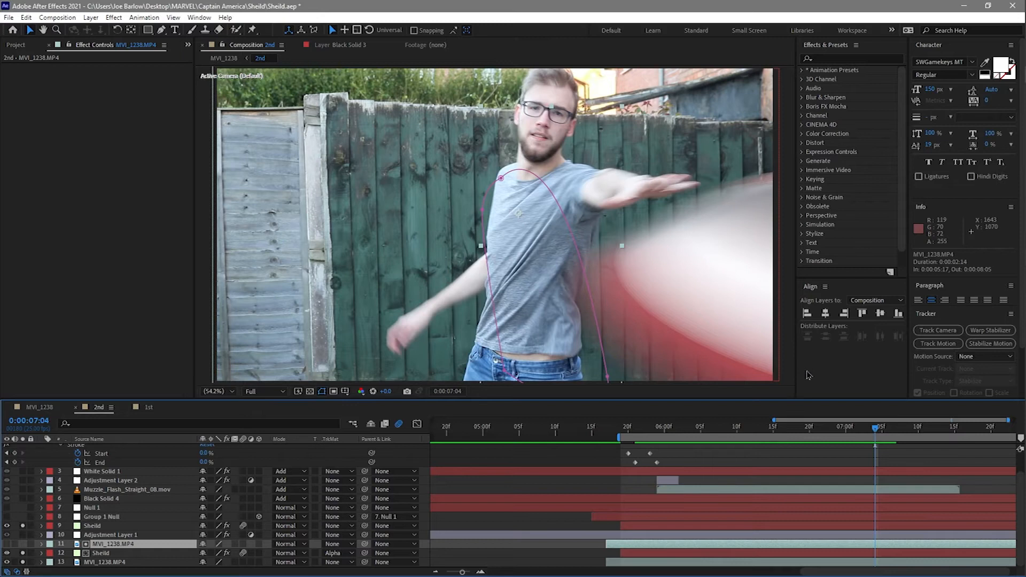
{"action": "left_click_drag", "start_coordinate": [871, 431], "coordinate": [816, 427]}
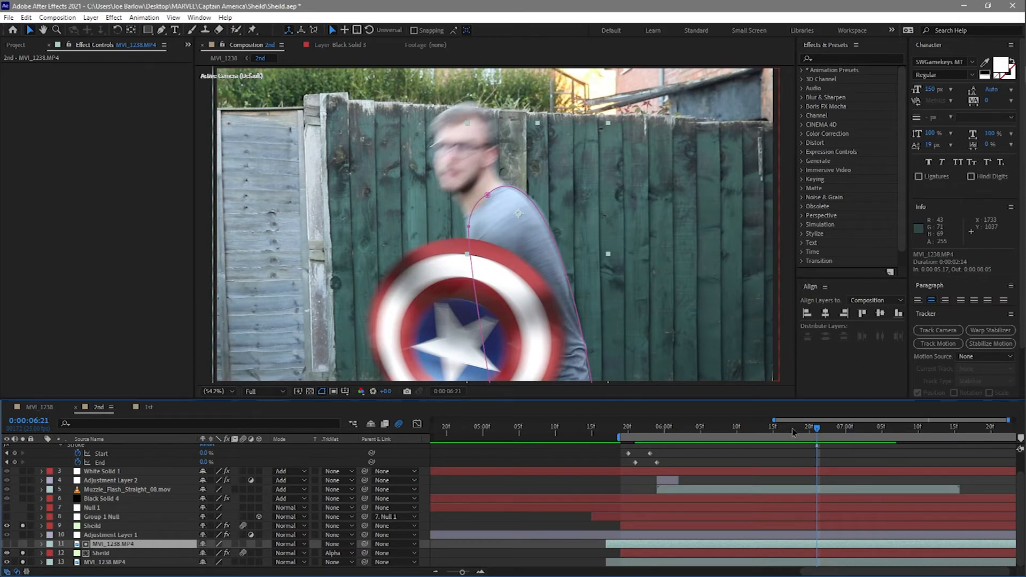
Step: Solo the Muzzle_Flash_Straight_08.mov layer, shorten the work area to end around 6:06 and play the impact from about 5:23
{"action": "left_click", "coordinate": [650, 431]}
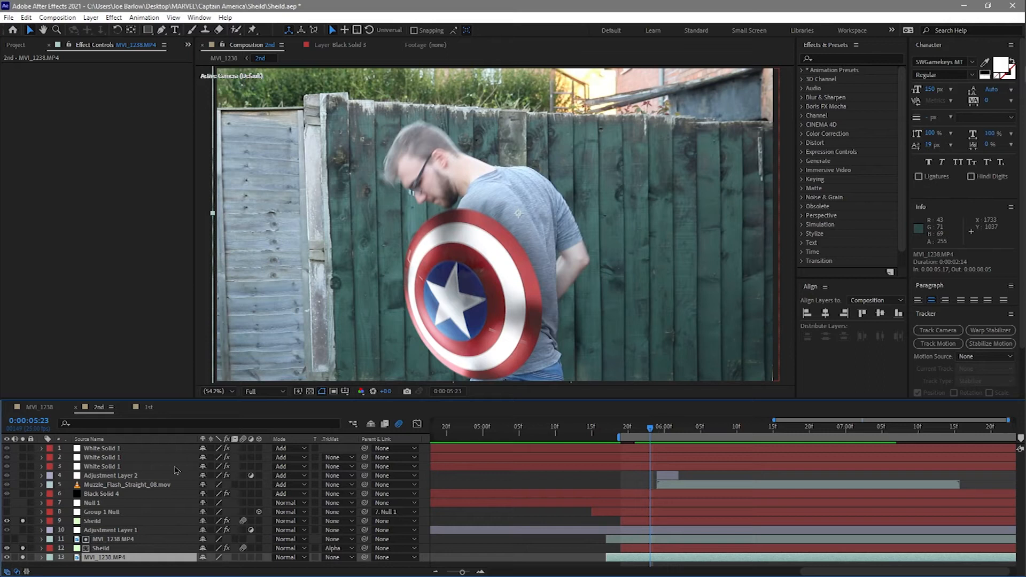
{"action": "left_click", "coordinate": [130, 485]}
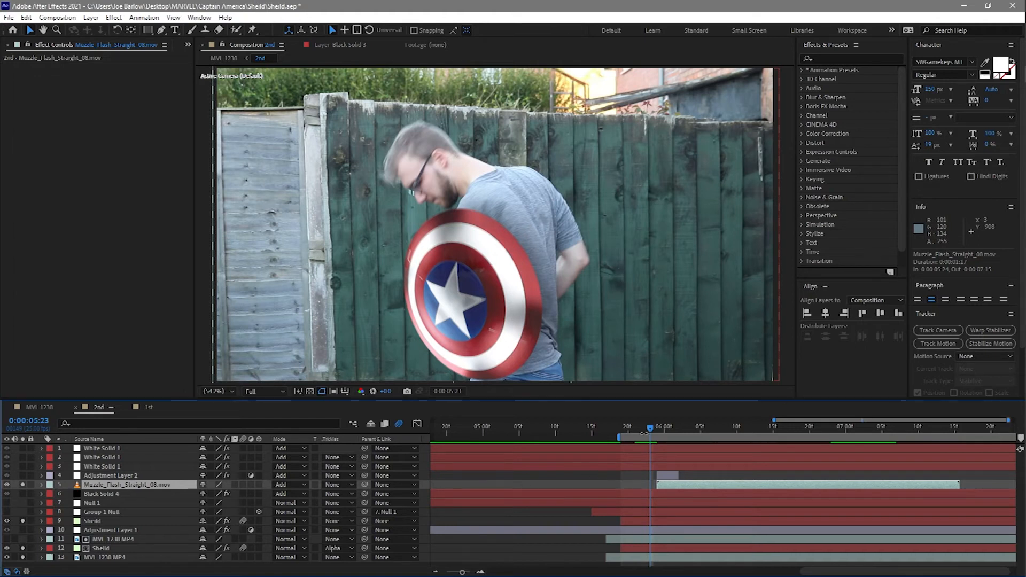
{"action": "key", "text": "space"}
{"action": "key", "text": "space"}
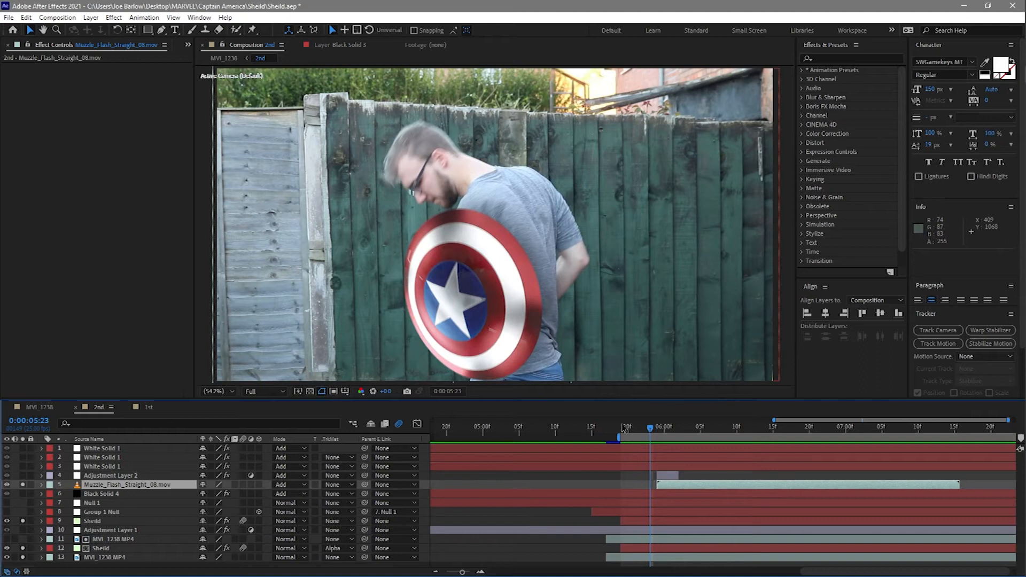
{"action": "key", "text": "space"}
{"action": "key", "text": "space"}
{"action": "left_click", "coordinate": [644, 430]}
{"action": "key", "text": "space"}
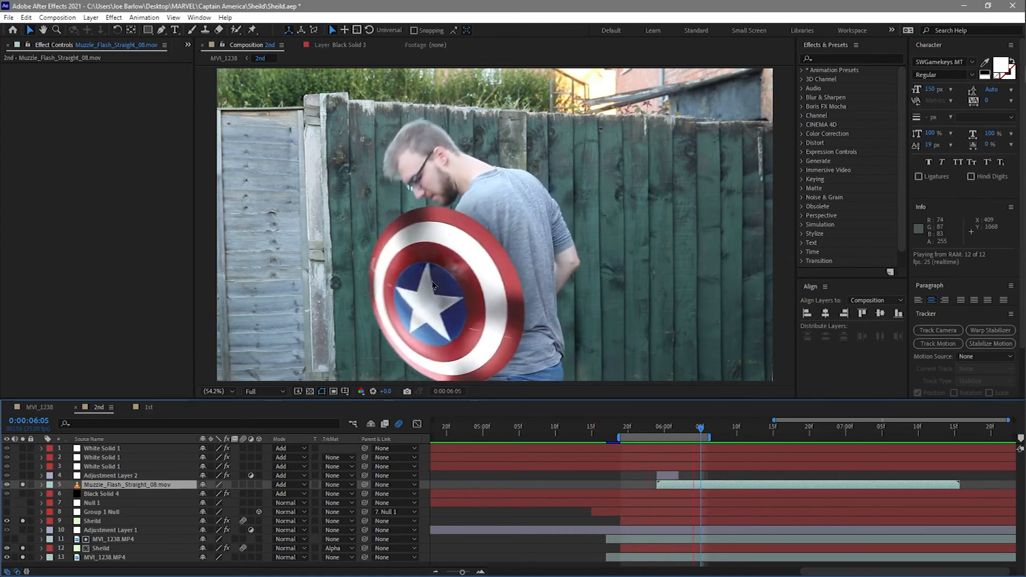
Step: Solo Adjustment Layer 2 and review its masked Levels brightening on the shield around 6:00 to 6:02
{"action": "left_click", "coordinate": [23, 476]}
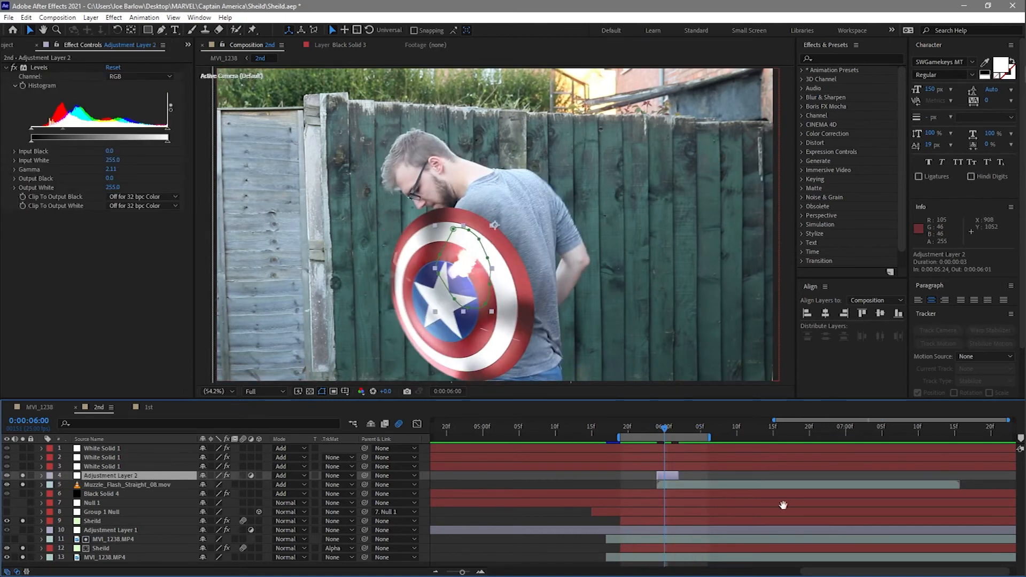
{"action": "key", "text": "space"}
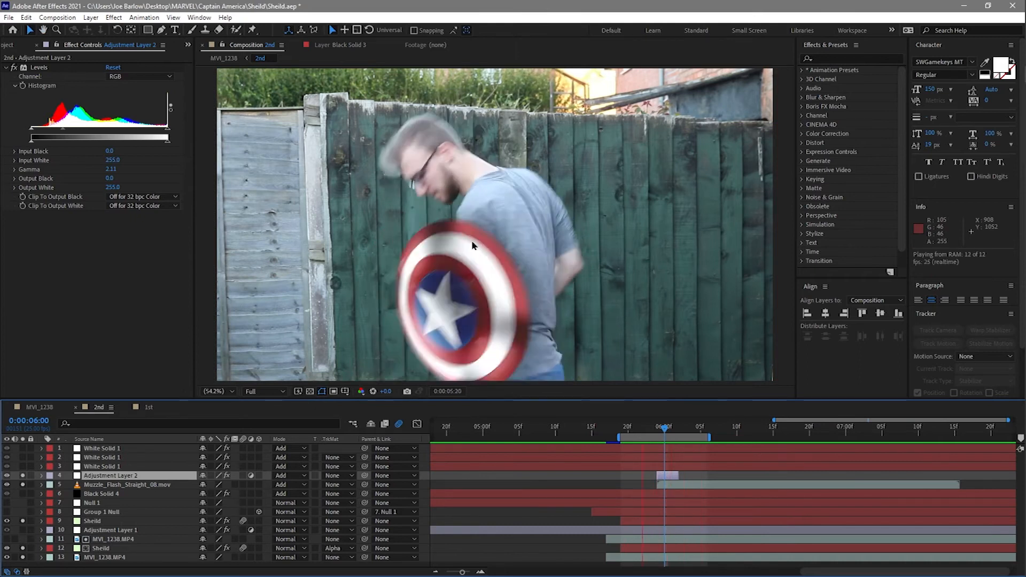
{"action": "key", "text": "space"}
{"action": "left_click_drag", "start_coordinate": [662, 430], "coordinate": [679, 430]}
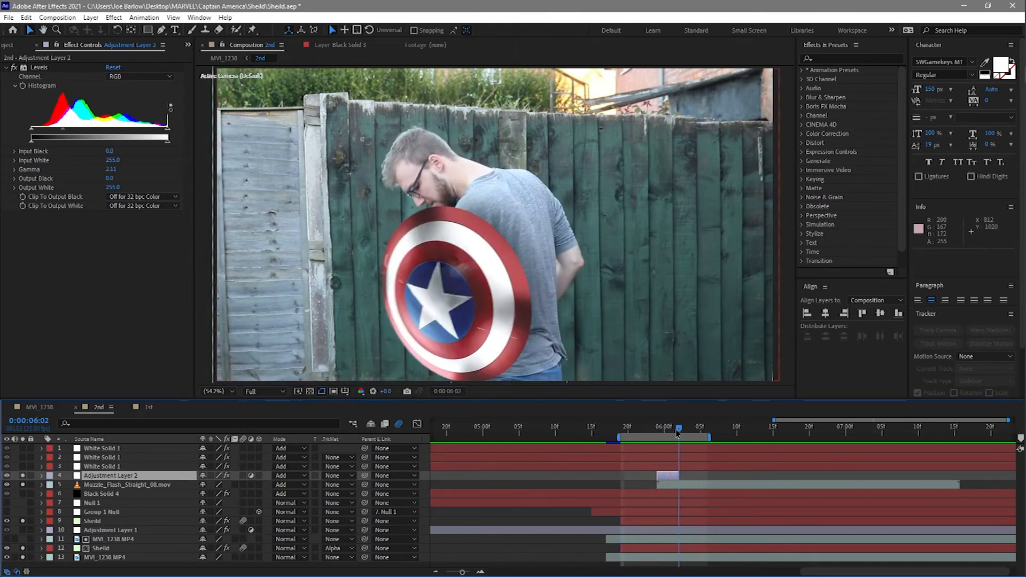
Step: Go to 5:23 and select the lowest White Solid 1 layer to inspect its Stroke, Directional Blur and Gaussian Blur effects
{"action": "left_click", "coordinate": [664, 429]}
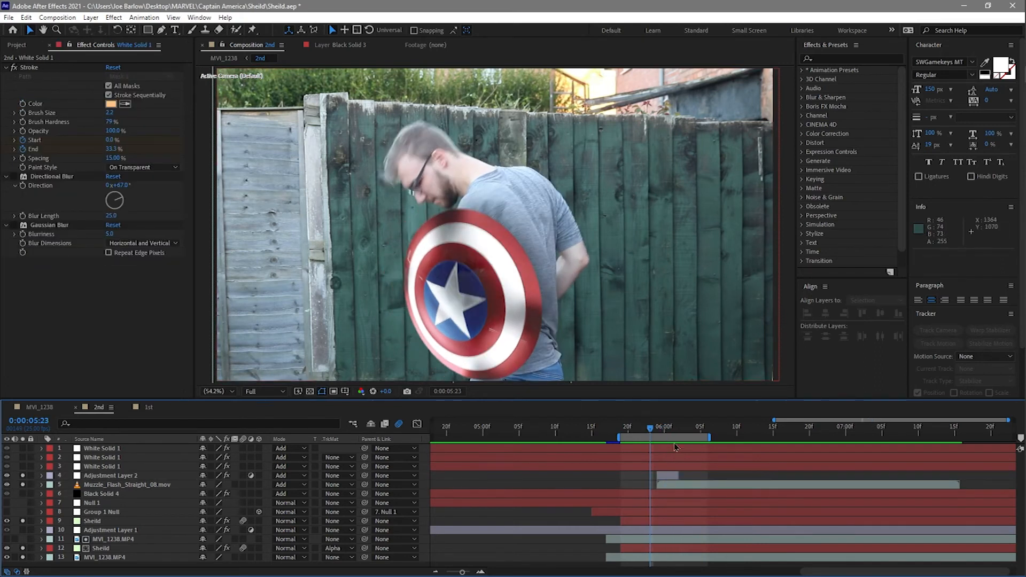
{"action": "mouse_move", "coordinate": [642, 432]}
{"action": "left_mouse_down"}
{"action": "mouse_move", "coordinate": [628, 432]}
{"action": "mouse_move", "coordinate": [653, 432]}
{"action": "left_mouse_up"}
{"action": "left_click", "coordinate": [88, 468]}
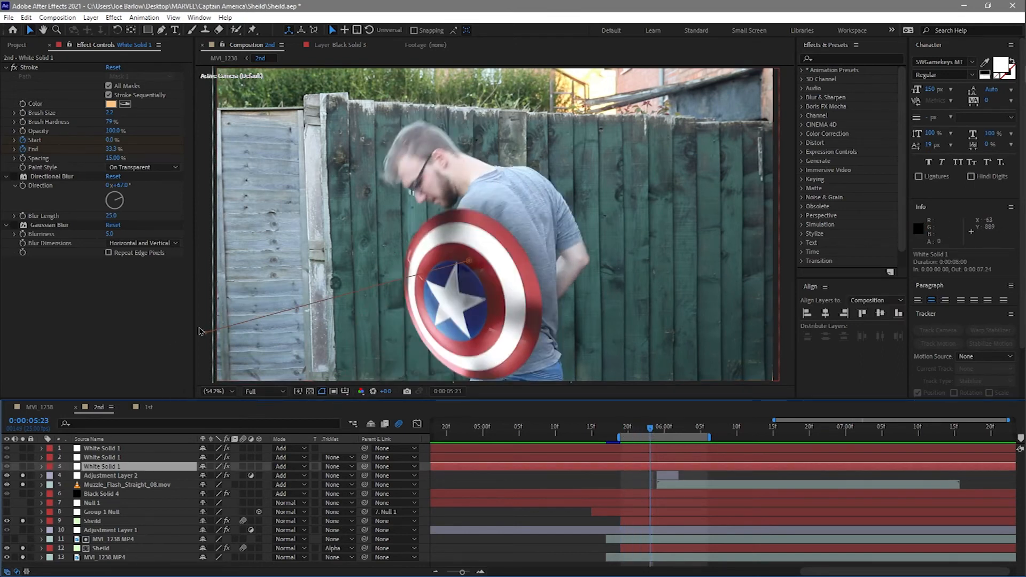
Step: Examine the Stroke effect's Start and End animation on the lowest White Solid 1 by scrubbing and previewing around 5:22 to 5:23
{"action": "left_click", "coordinate": [30, 70]}
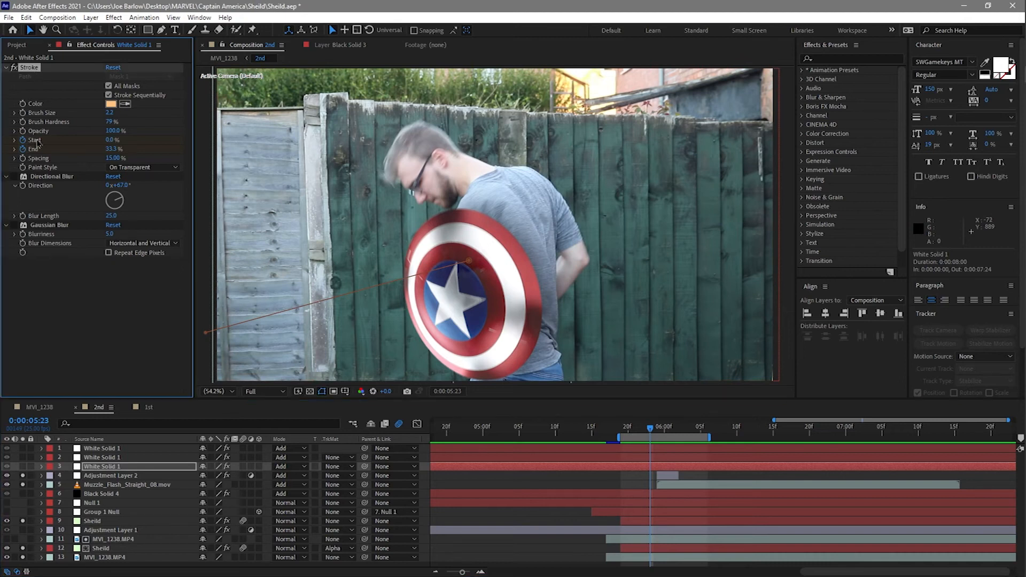
{"action": "mouse_move", "coordinate": [654, 430]}
{"action": "left_mouse_down"}
{"action": "mouse_move", "coordinate": [672, 431]}
{"action": "mouse_move", "coordinate": [642, 431]}
{"action": "left_mouse_up"}
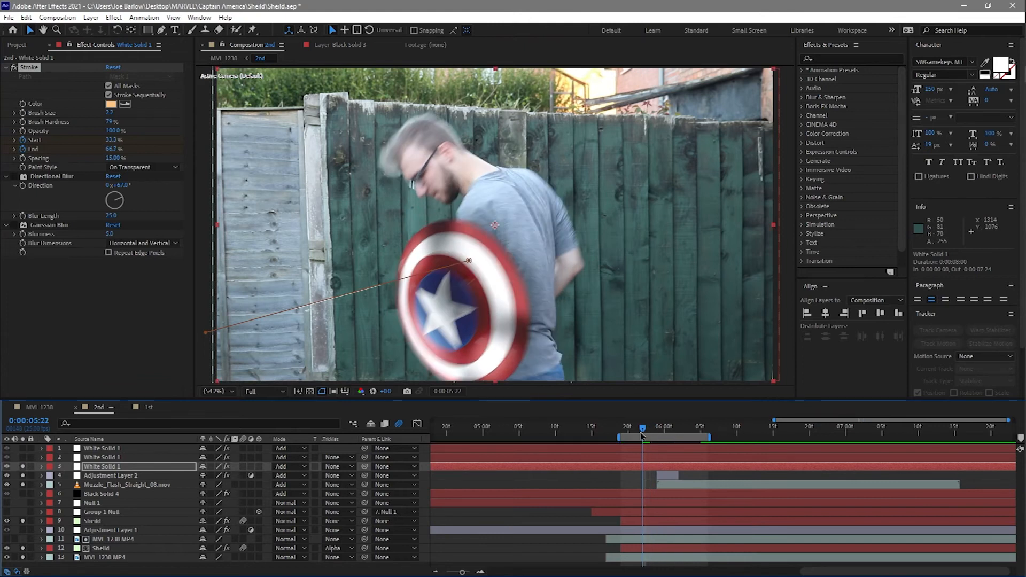
{"action": "left_click_drag", "start_coordinate": [642, 435], "coordinate": [646, 434]}
{"action": "left_click", "coordinate": [644, 488]}
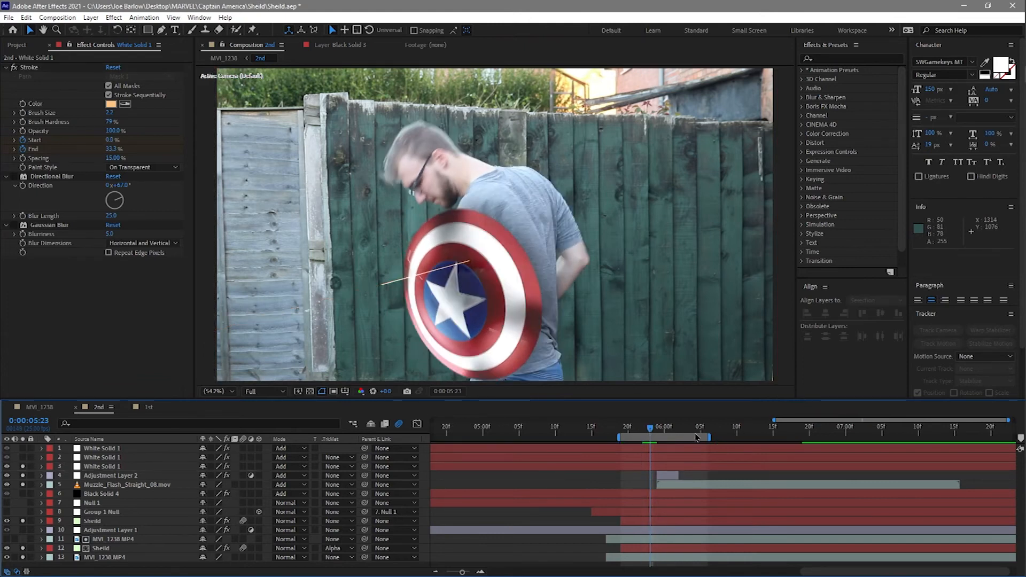
{"action": "key", "text": "space"}
{"action": "key", "text": "space"}
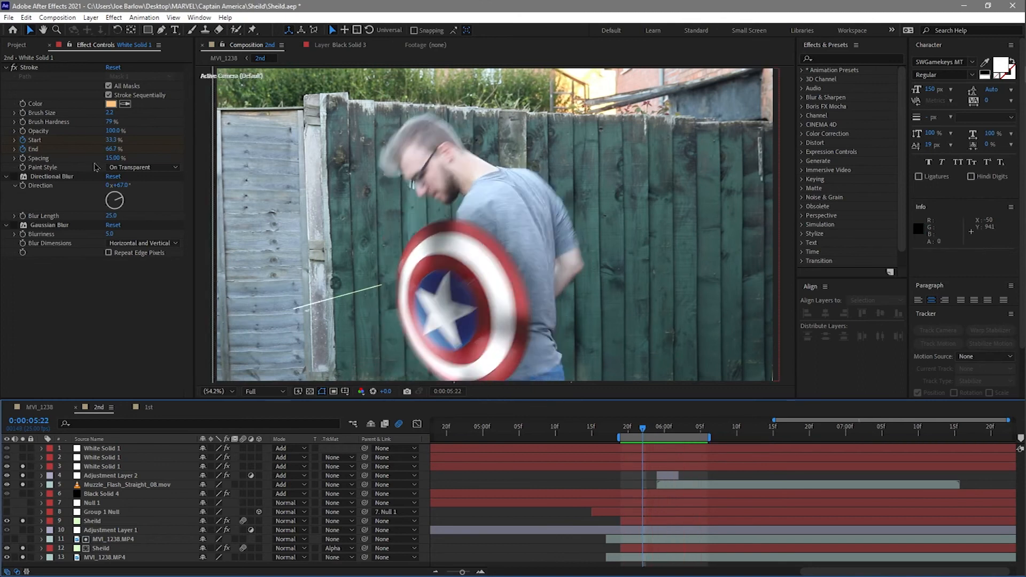
Step: Enable Directional Blur and Gaussian Blur on the lowest White Solid 1 streak and preview the softened result
{"action": "left_click", "coordinate": [15, 180]}
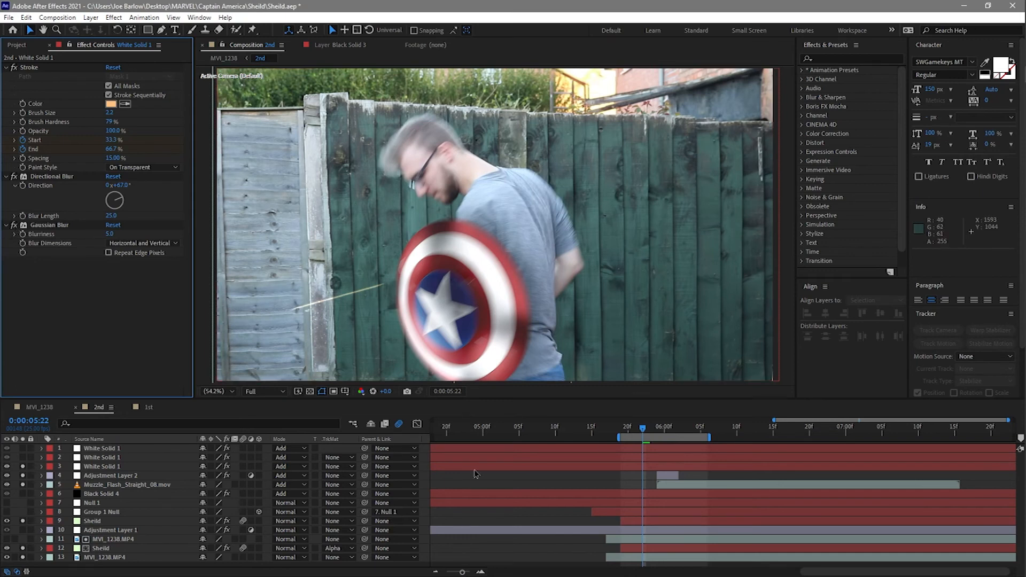
{"action": "key", "text": "space"}
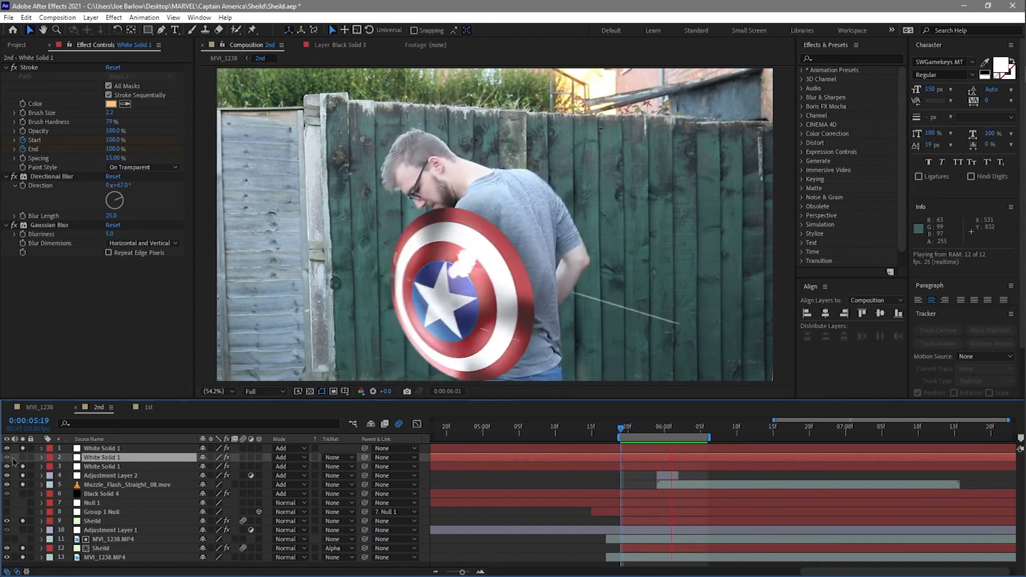
Step: Solo the middle White Solid 1 streak and the Black Solid 4 Optical Flares layer, and preview the combined shot
{"action": "left_click", "coordinate": [23, 458]}
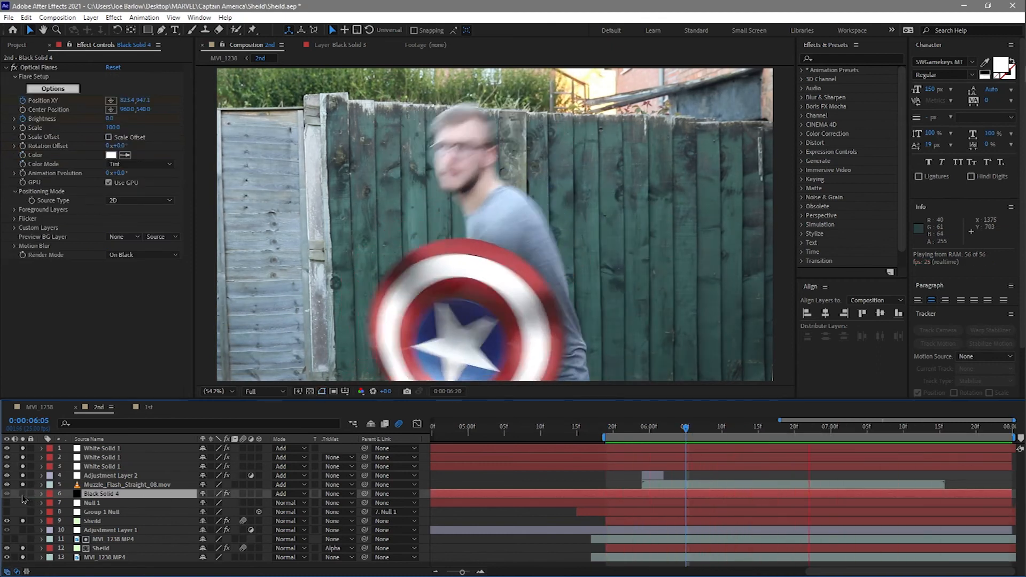
{"action": "left_click", "coordinate": [23, 494]}
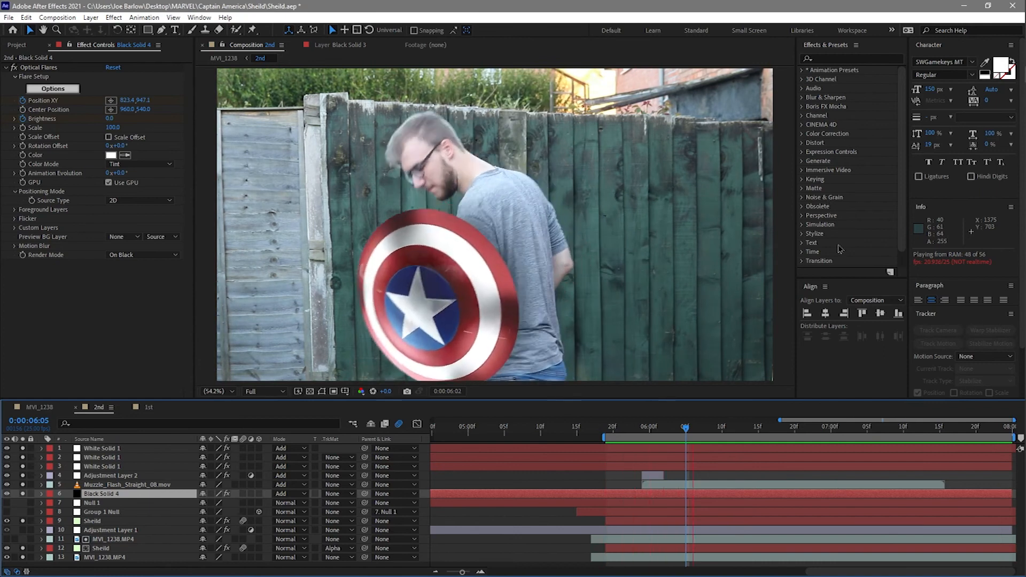
{"action": "key", "text": "space"}
{"action": "left_click_drag", "start_coordinate": [805, 433], "coordinate": [715, 417]}
{"action": "key", "text": "space"}
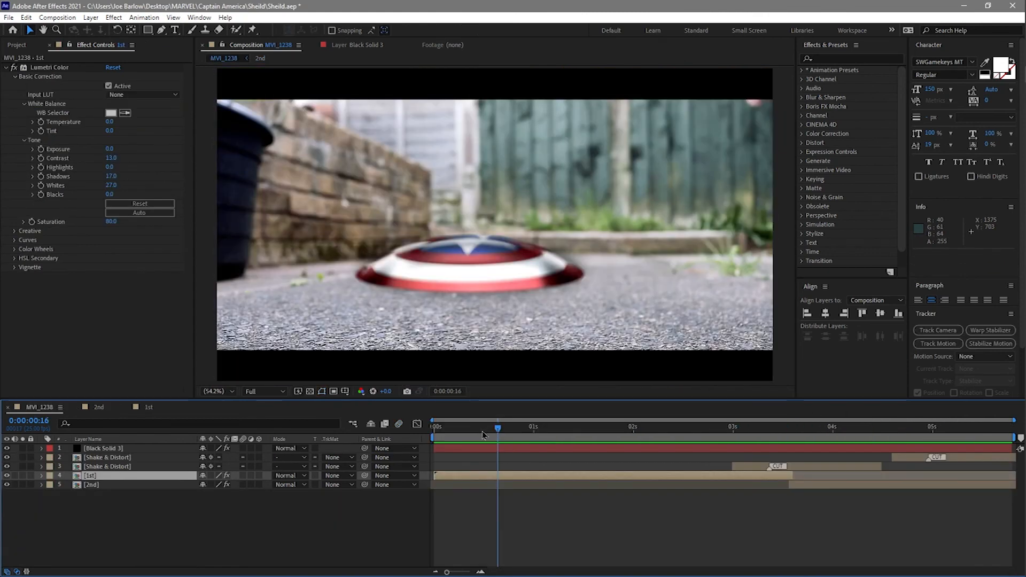
Step: Review the finished MVI_1238 composition by scrubbing to 3:13 and playing through both graded shield shots
{"action": "left_click_drag", "start_coordinate": [483, 434], "coordinate": [786, 500]}
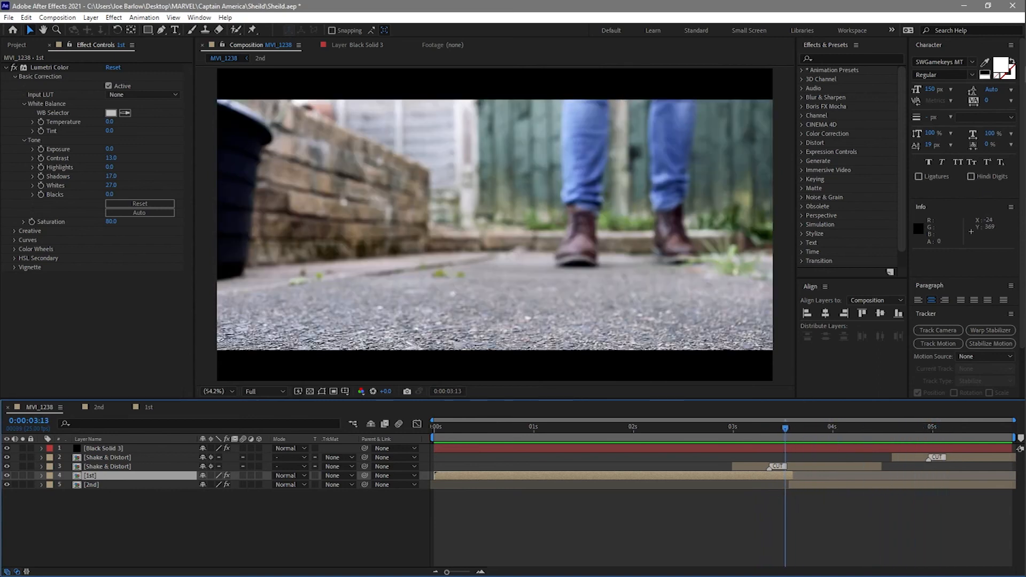
{"action": "key", "text": "space"}
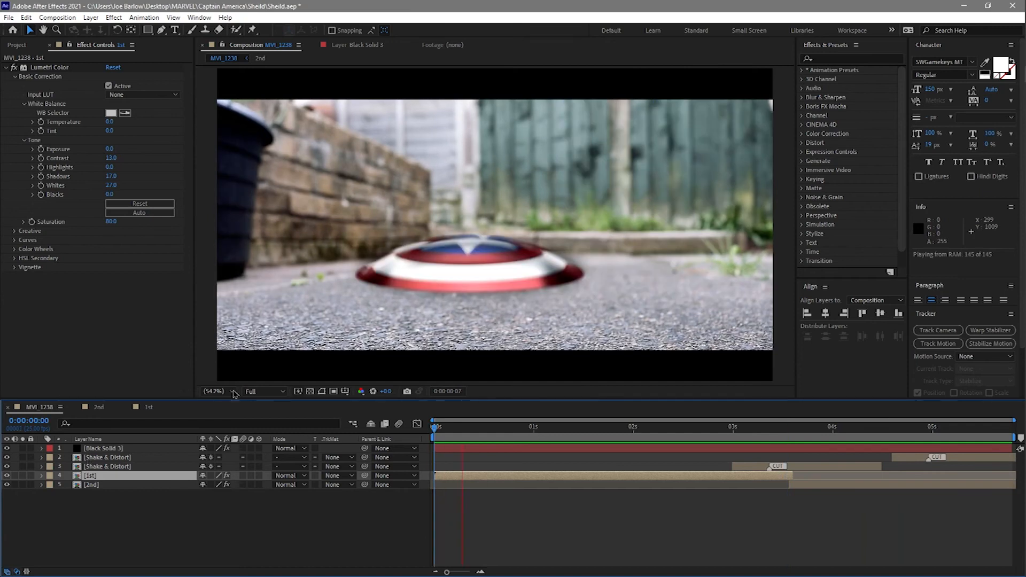
{"action": "key", "text": "space"}
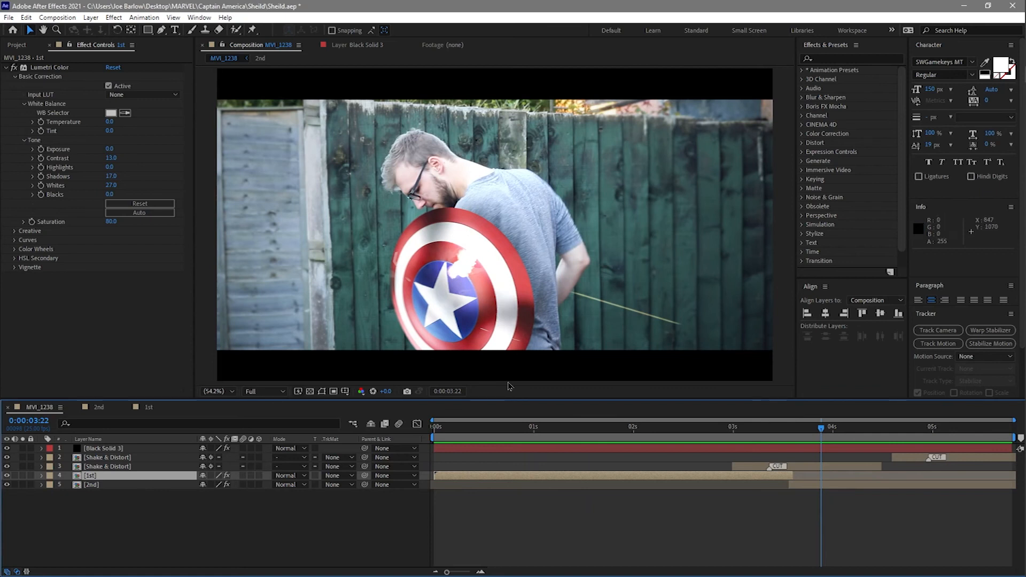
{"action": "key", "text": "space"}
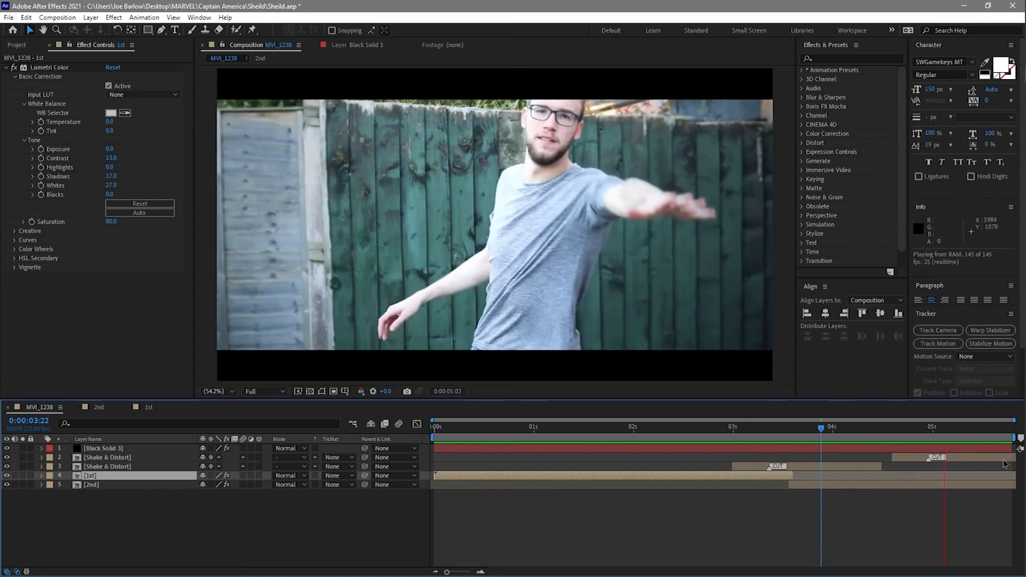